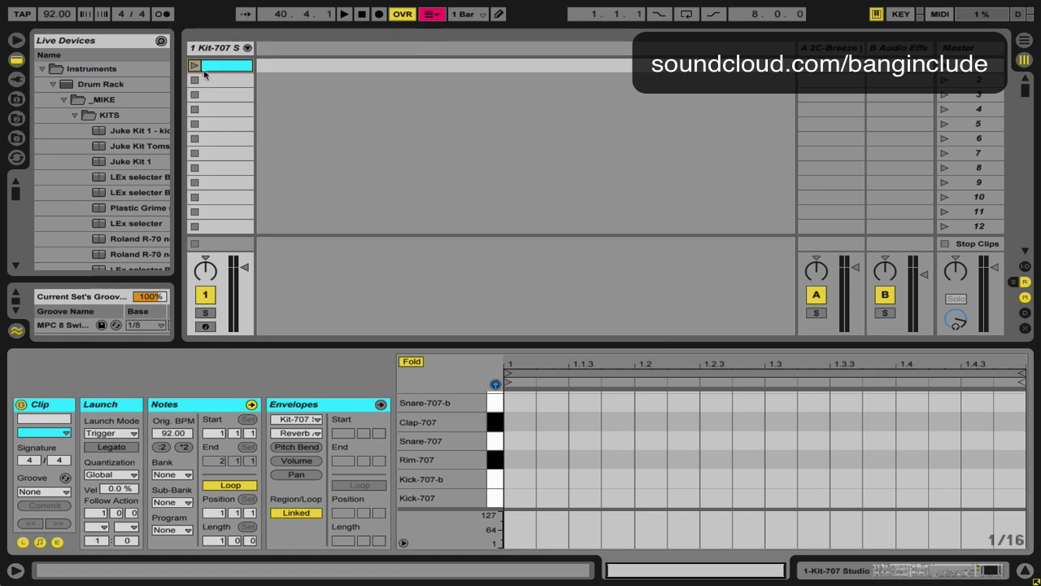
Step: Widen the drum track's column until its full name, Kit-707 Studio, fits in the header
click(206, 50)
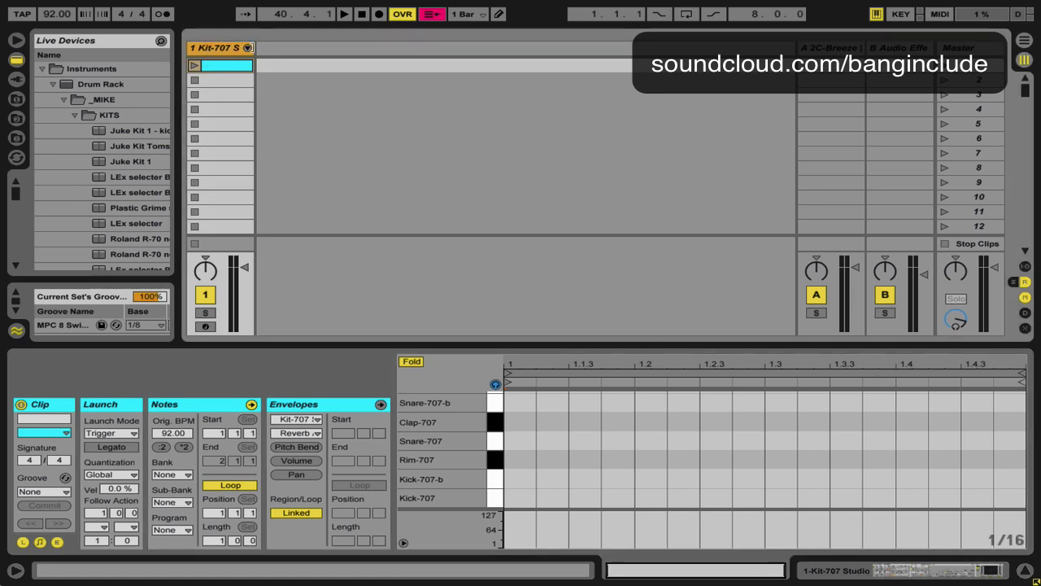
drag(264, 47, 290, 48)
click(248, 66)
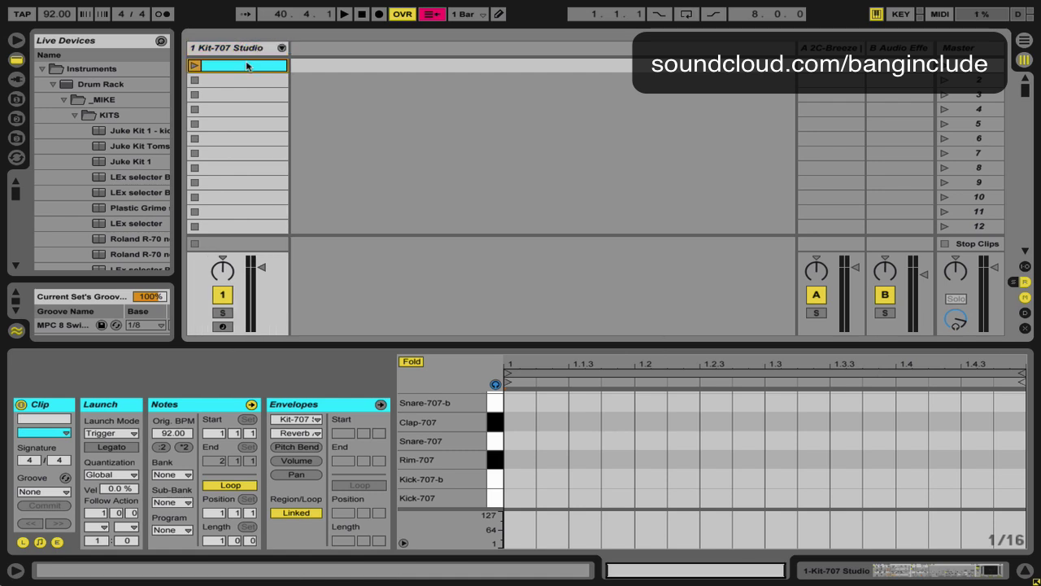
click(243, 48)
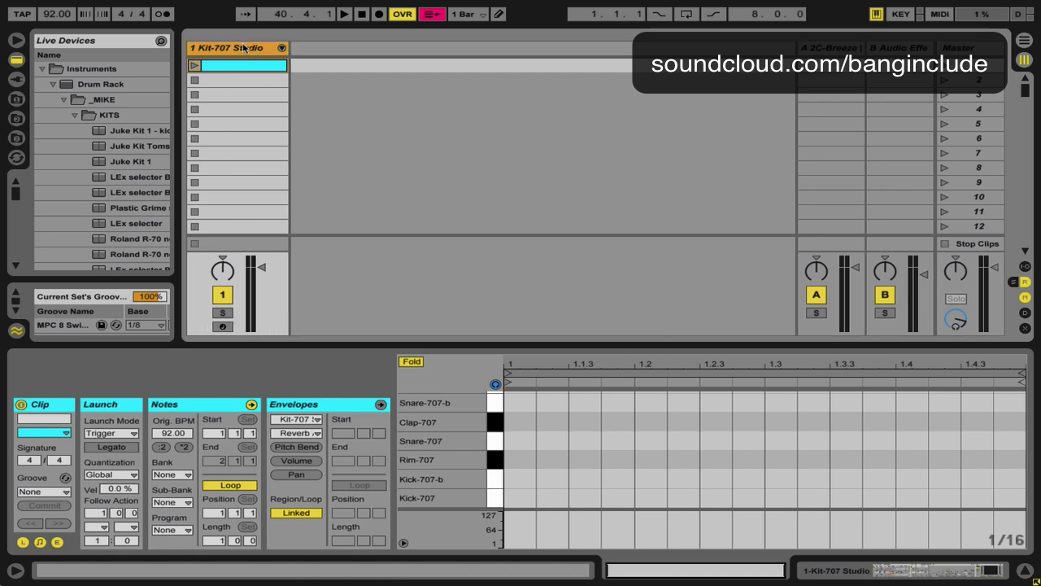
Step: Audition the six lowest drum sounds of the kit one by one, from Kick-707 up to Snare-707-b
click(469, 464)
click(491, 503)
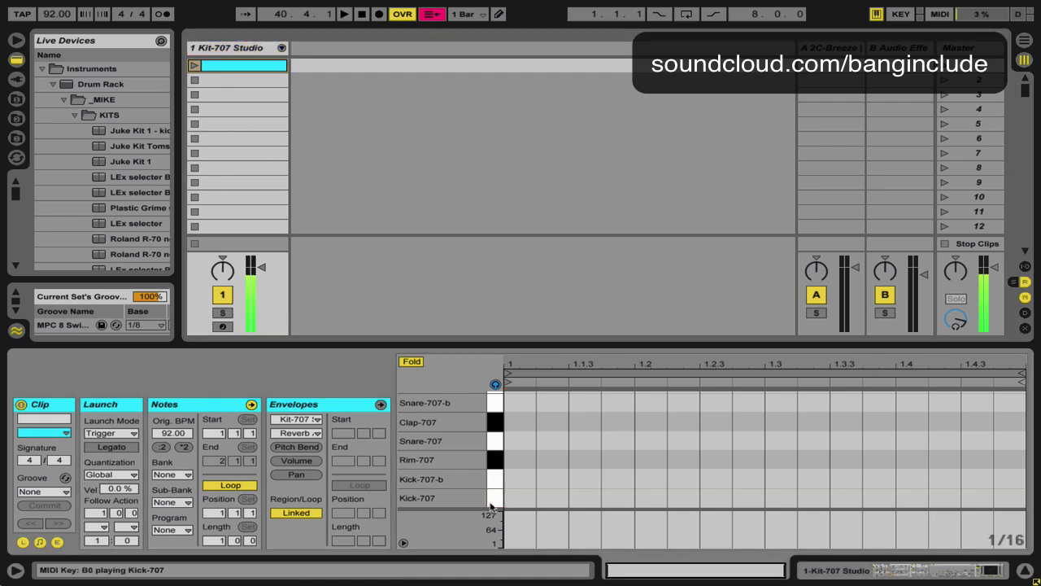
click(496, 479)
click(498, 459)
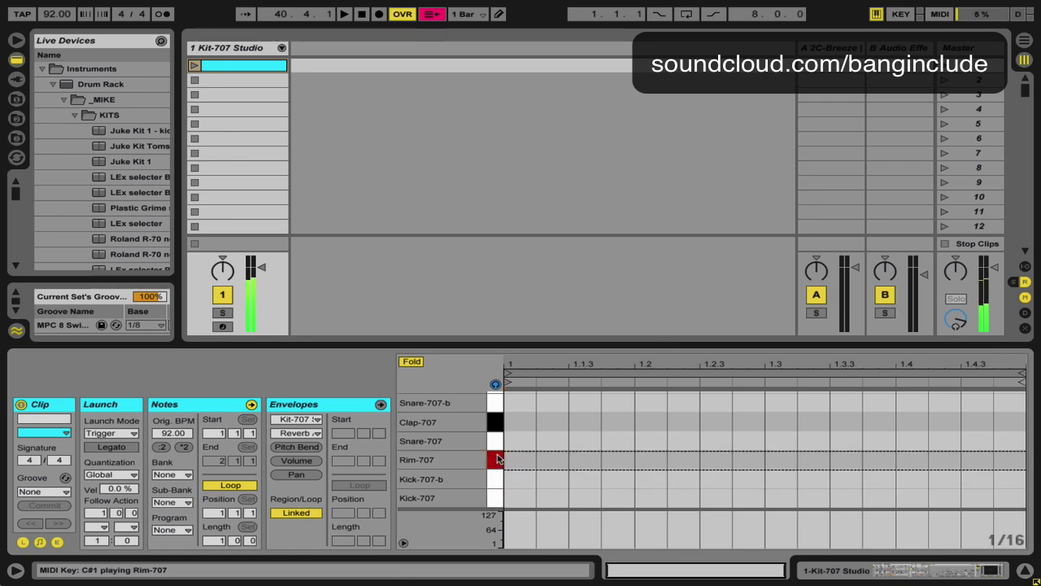
click(495, 440)
click(494, 422)
click(497, 405)
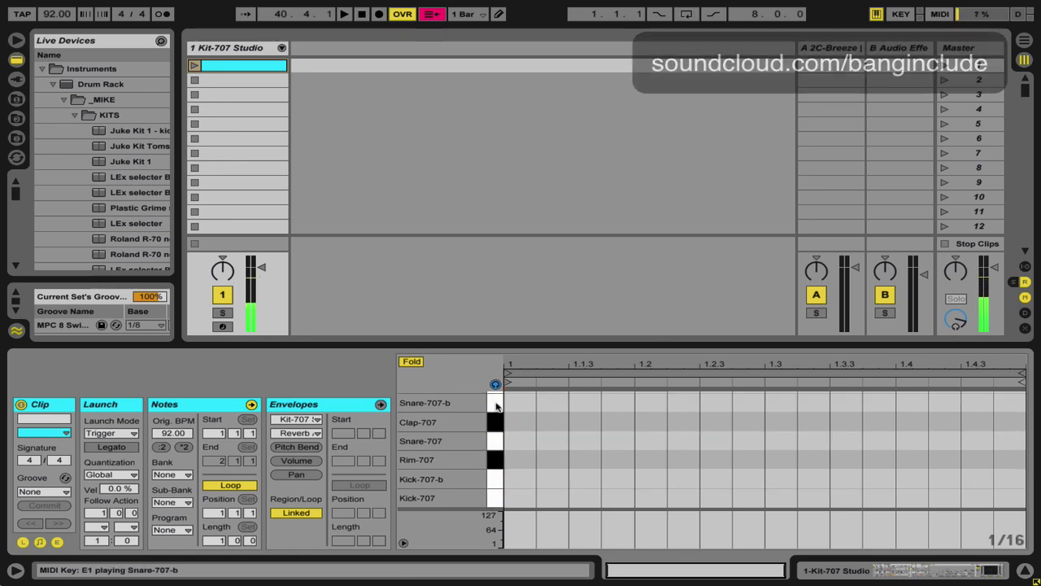
Step: Audition the kit's upper drum sounds, from Crash-707 through the high and mid toms and open hi-hat down to Tom-707-Low
drag(429, 401, 400, 458)
click(496, 396)
click(498, 406)
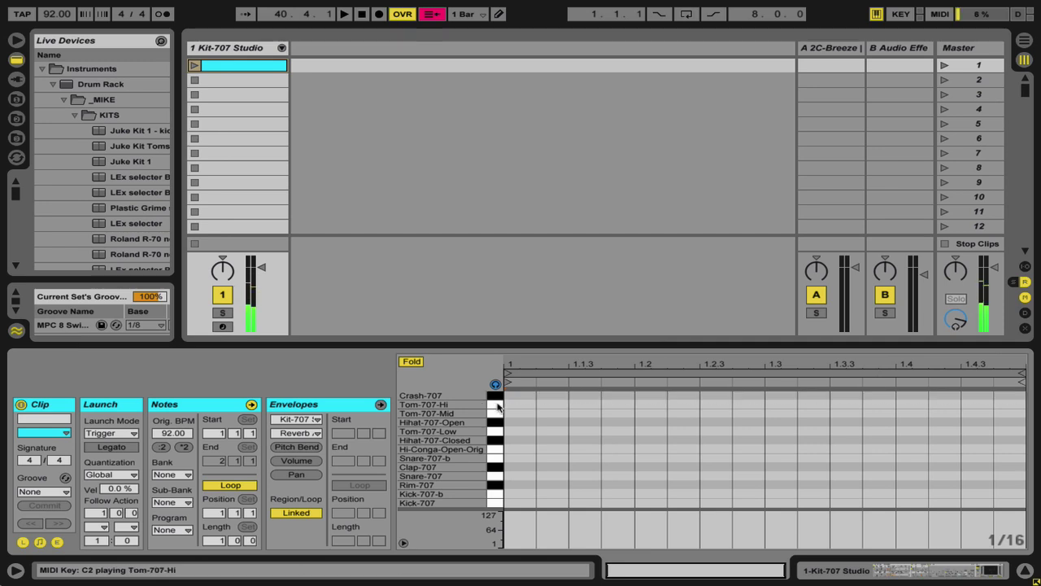
click(498, 414)
click(496, 423)
click(497, 431)
Step: Audition the drum sounds from Snare-707 down to Kick-707, and back up through clap and conga to Hihat-707-Closed
click(497, 476)
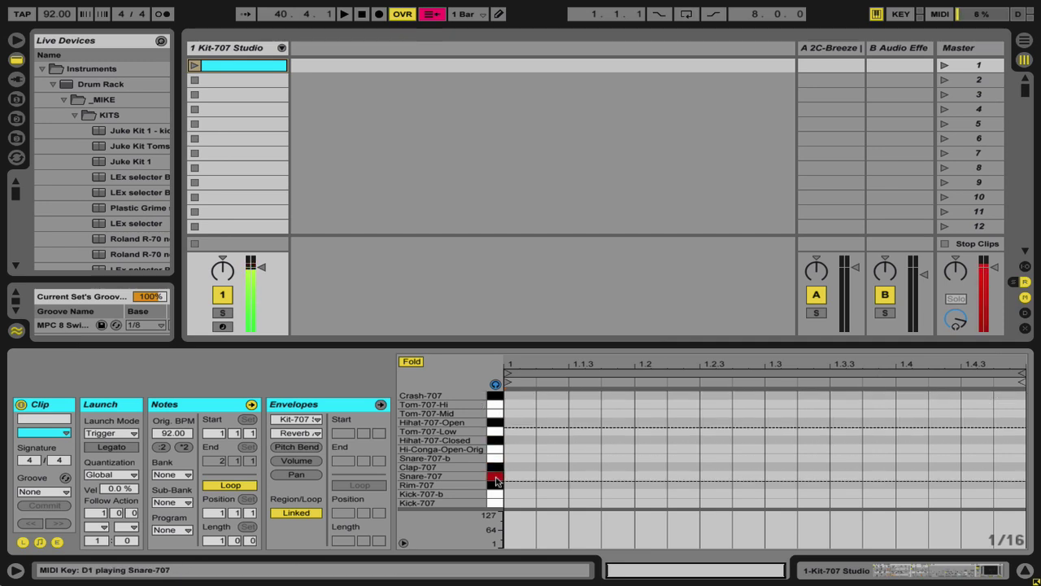
click(496, 485)
click(496, 495)
click(496, 496)
click(496, 497)
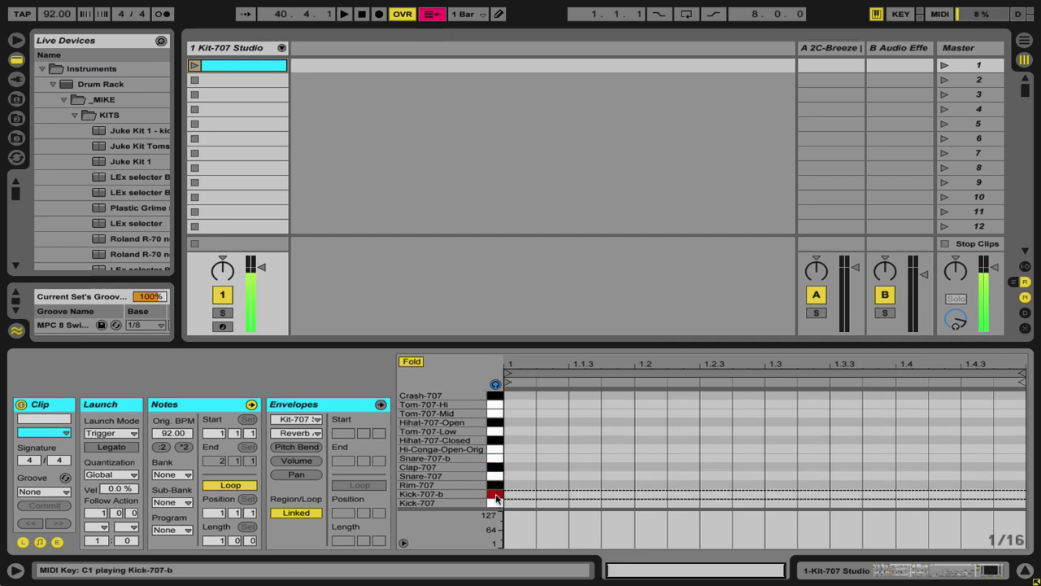
click(497, 496)
click(496, 503)
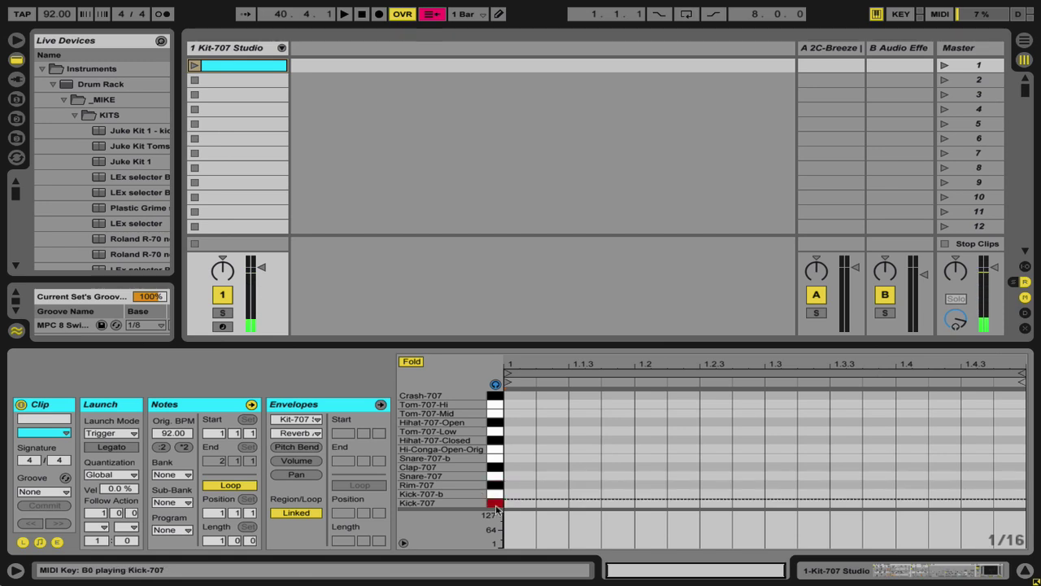
click(496, 498)
click(496, 486)
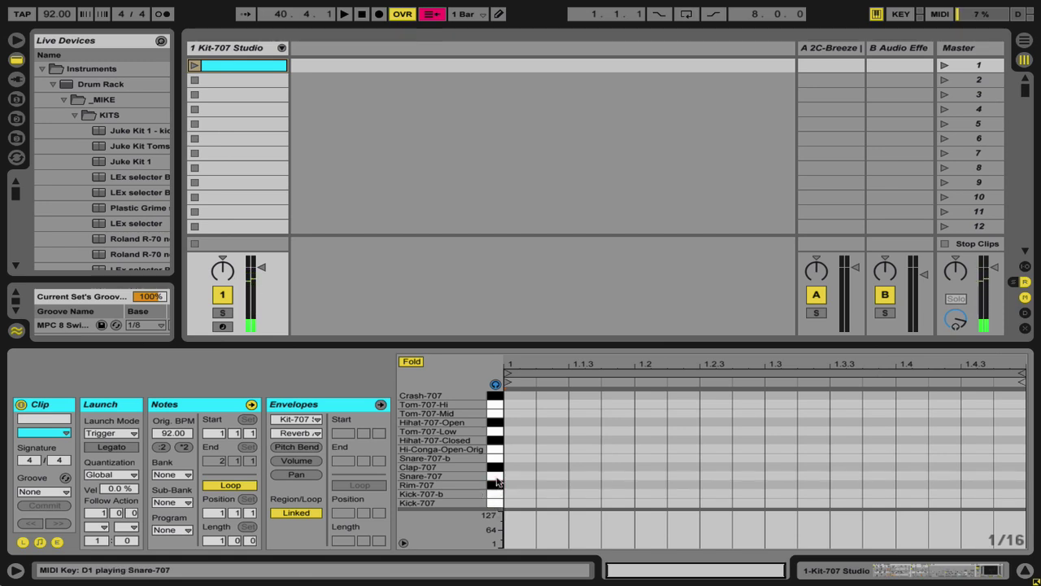
click(496, 466)
click(496, 458)
click(496, 449)
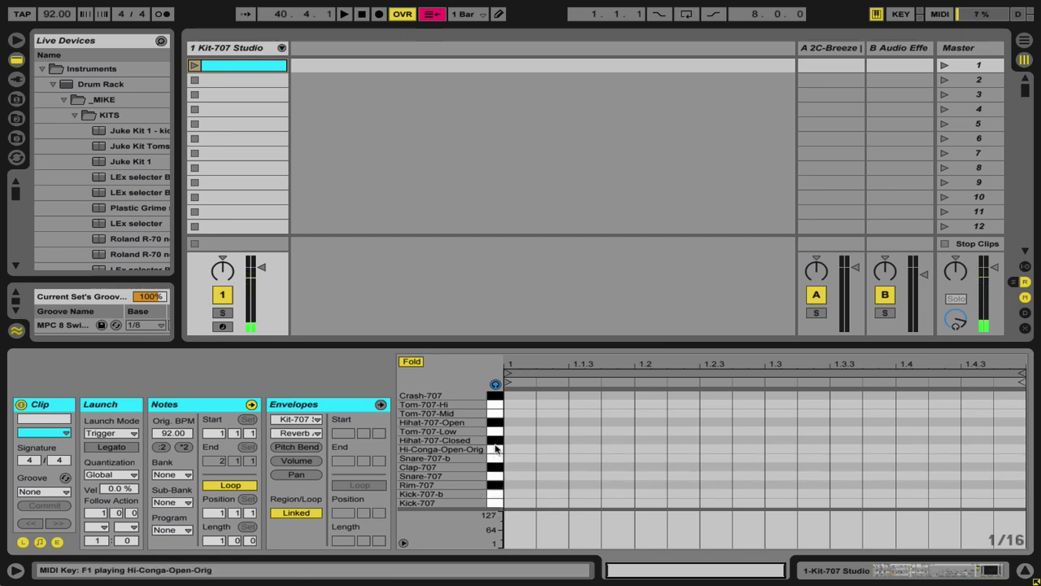
click(497, 444)
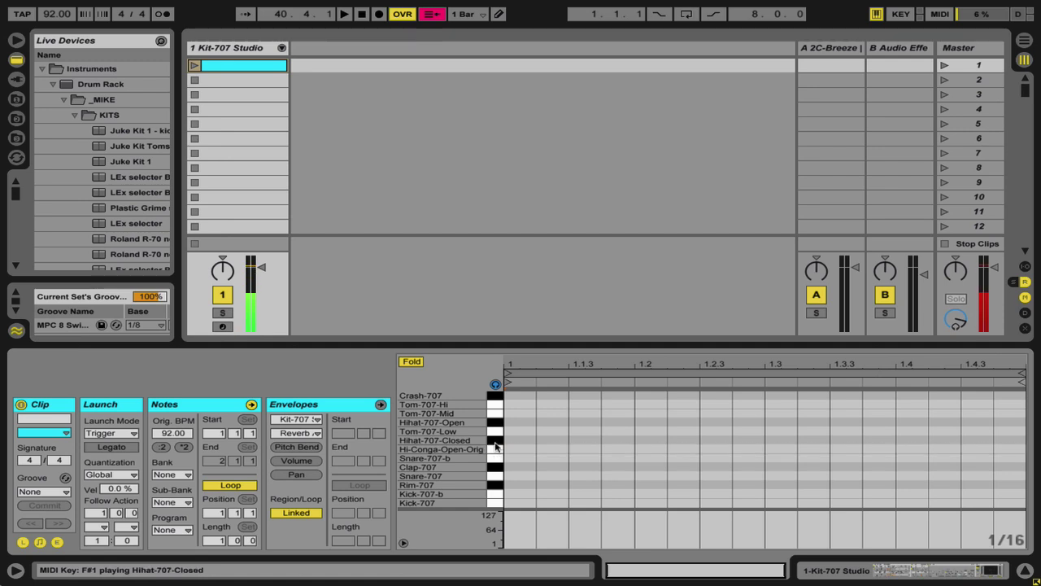
Step: Place four Kick-707 sixteenth notes in the one-bar clip, on beats 1, 1.2, 1.3 and 1.4
click(227, 64)
double_click(227, 65)
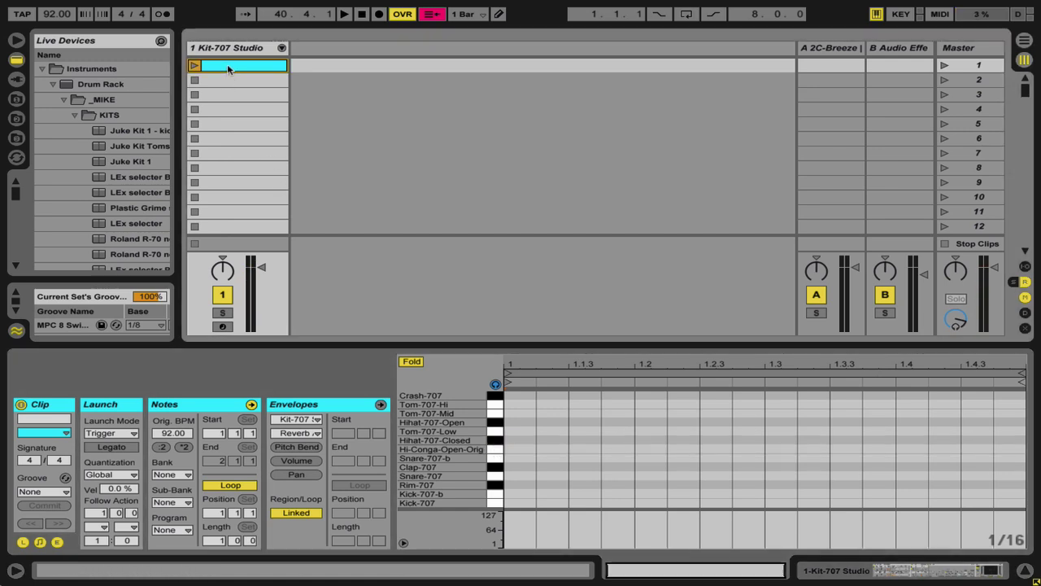
click(465, 433)
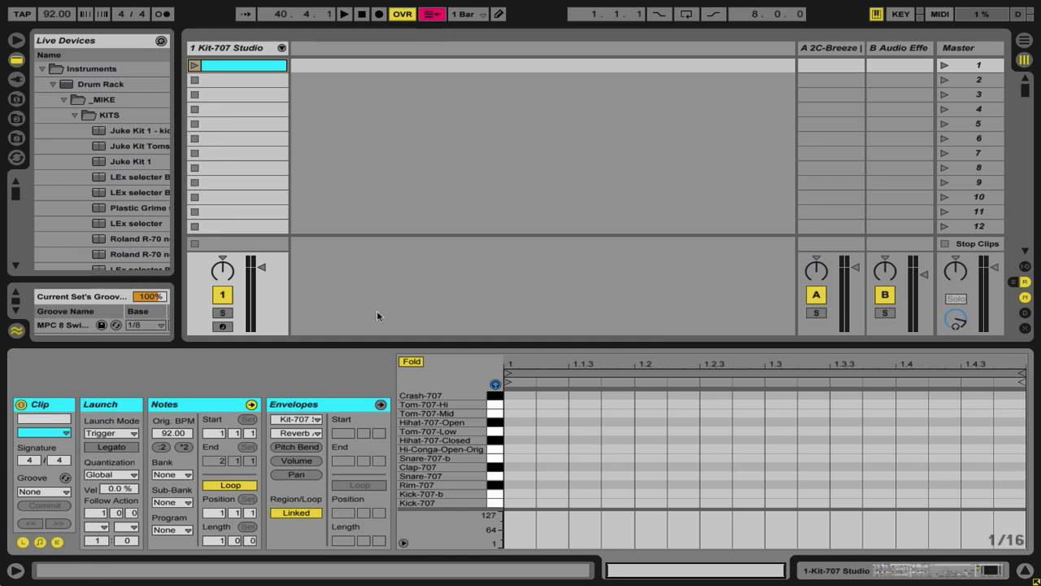
click(221, 70)
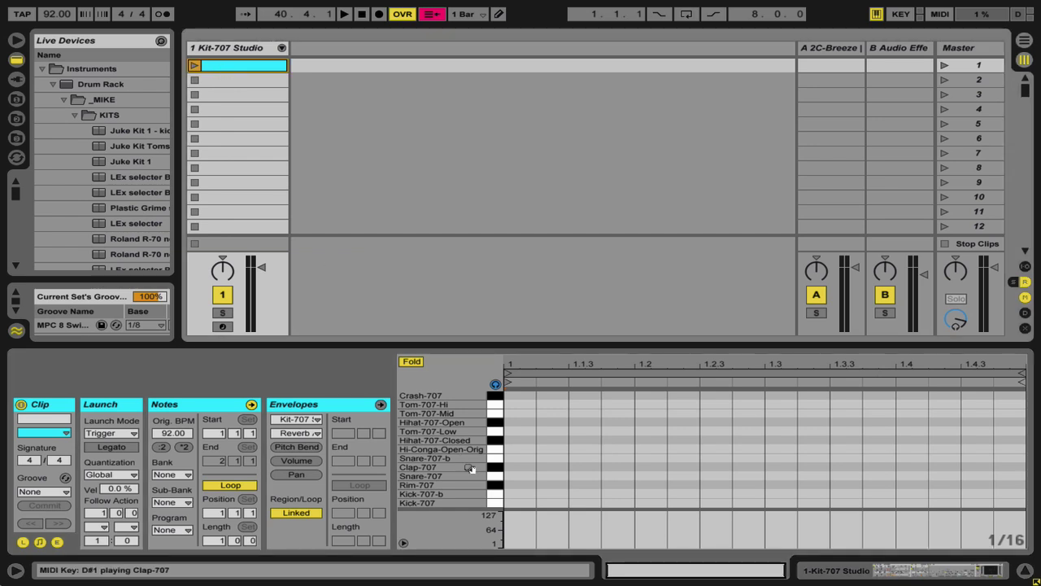
drag(472, 470, 504, 471)
click(495, 499)
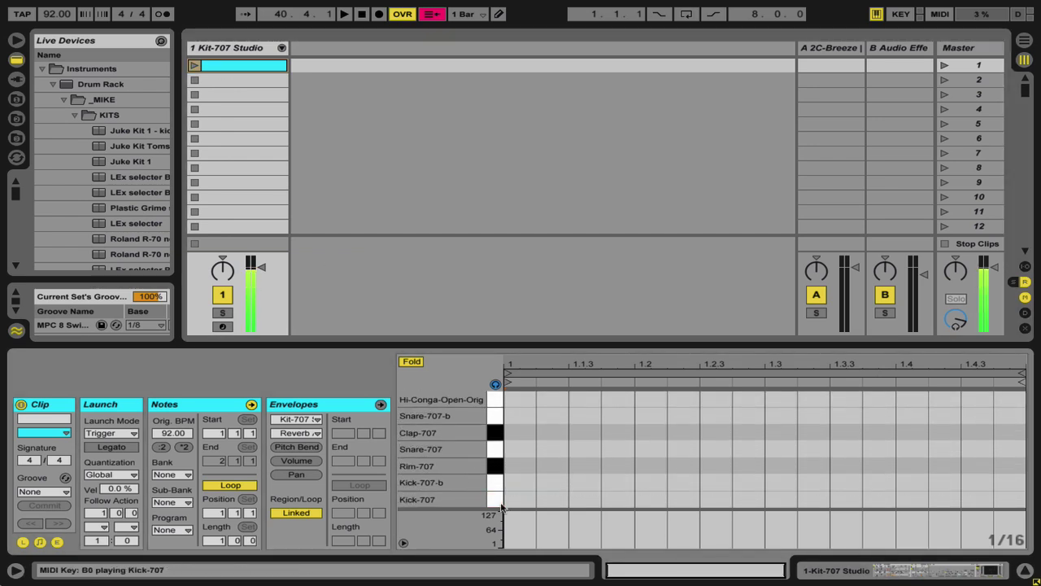
double_click(521, 499)
drag(521, 506, 789, 503)
drag(788, 504, 922, 497)
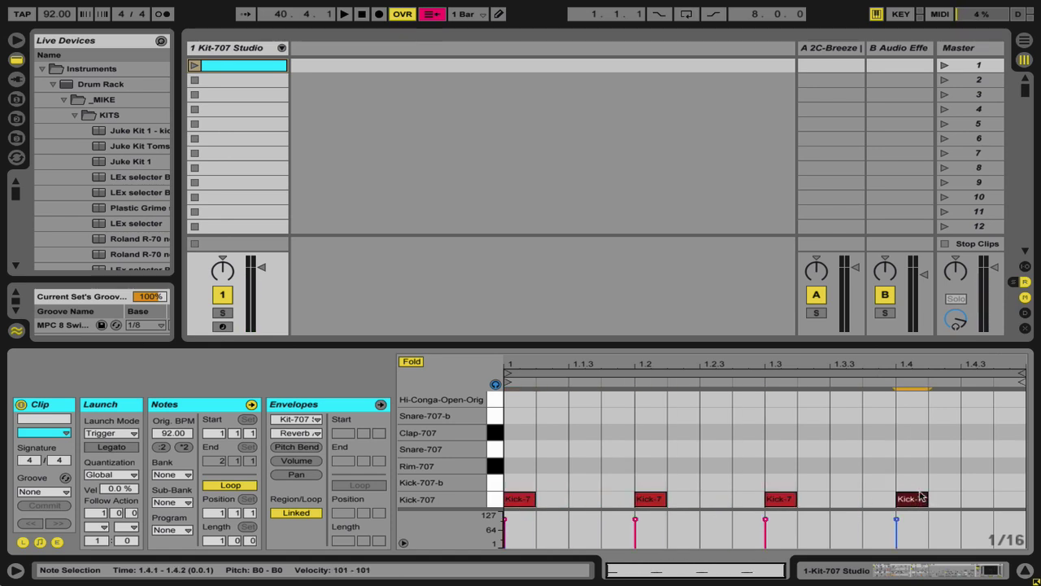
Step: Play the kick pattern briefly, stop it, and set the song tempo to 100 BPM
click(195, 65)
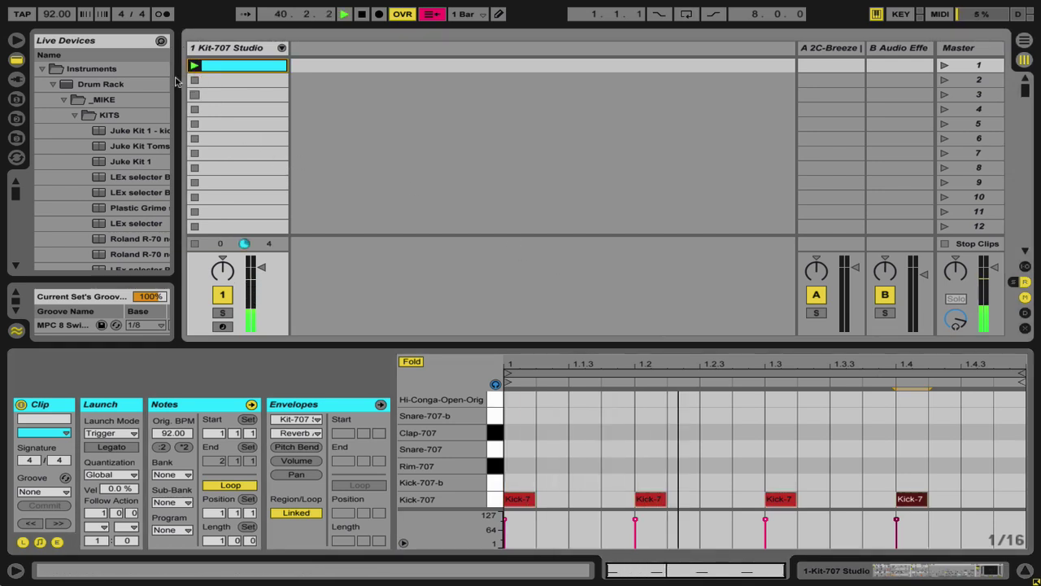
key(space)
drag(59, 14, 58, 21)
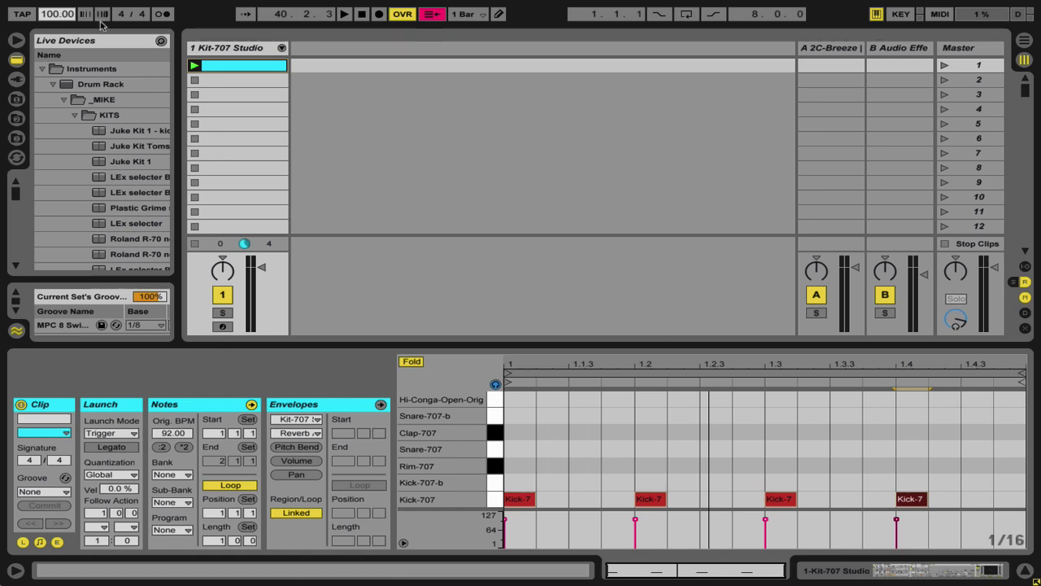
Step: Audition the Kick-707 sound and play back the four-kick pattern at the new tempo
click(497, 500)
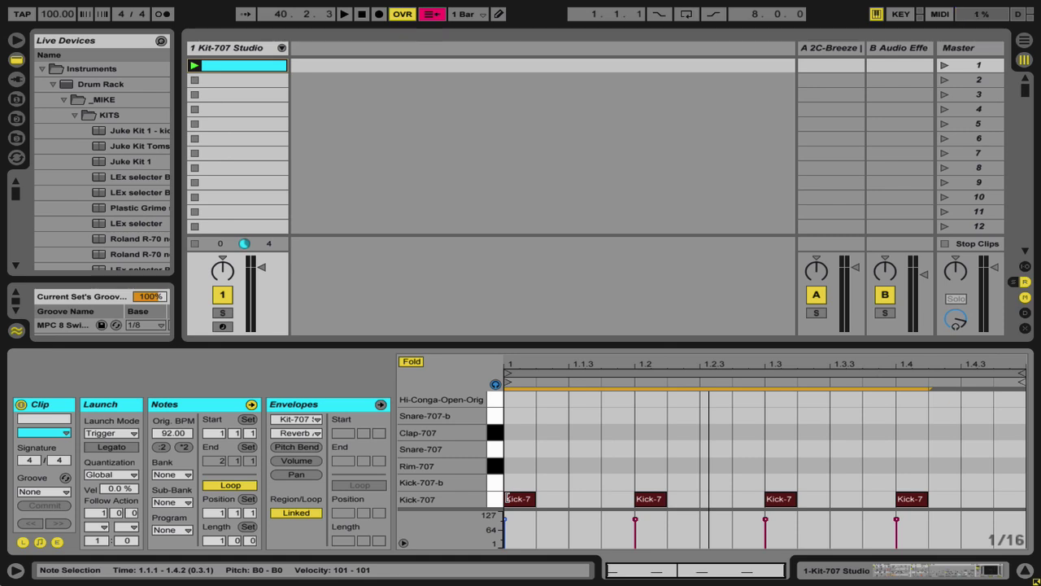
click(498, 500)
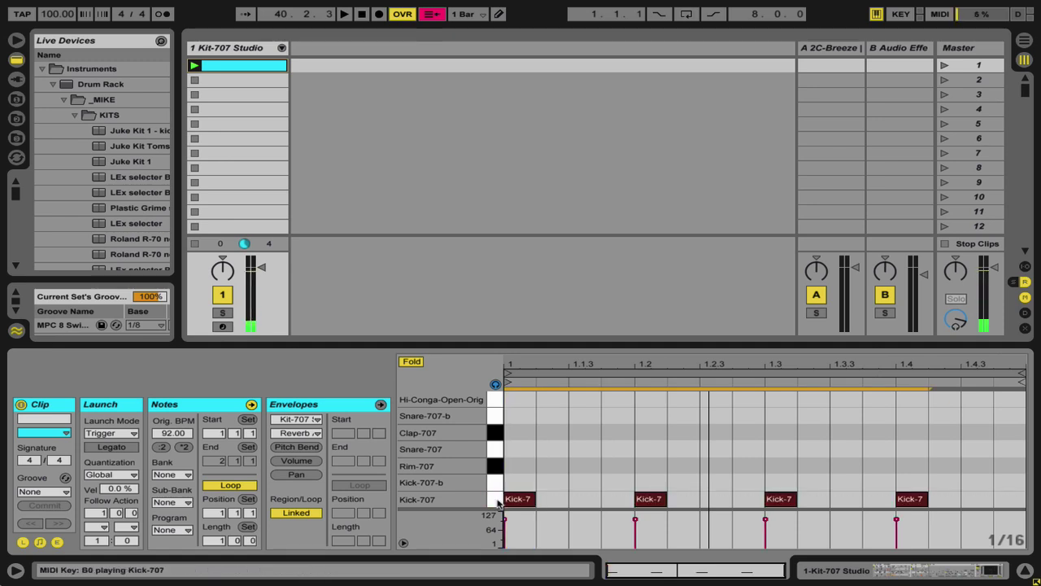
click(520, 501)
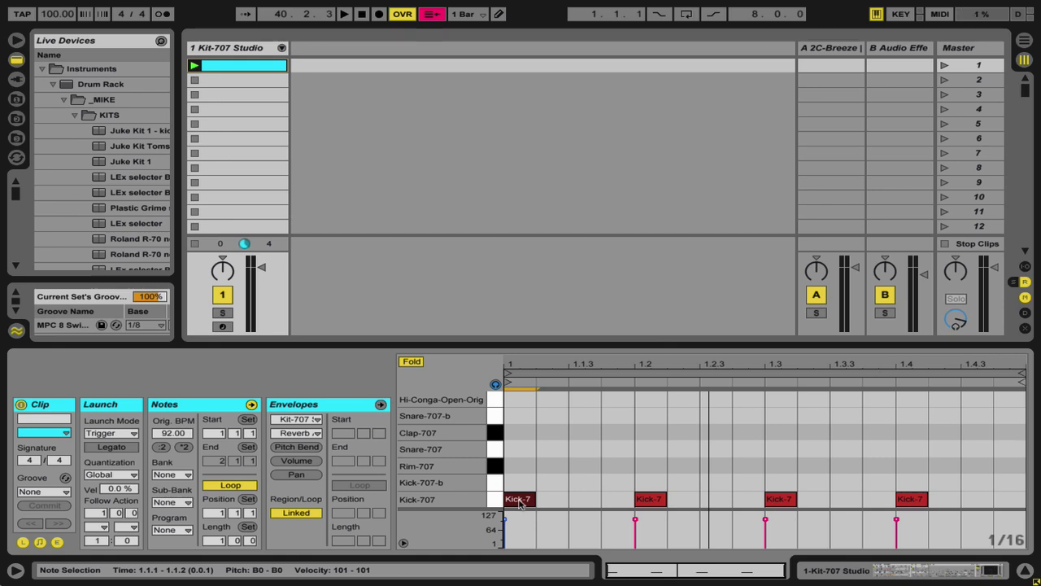
click(495, 500)
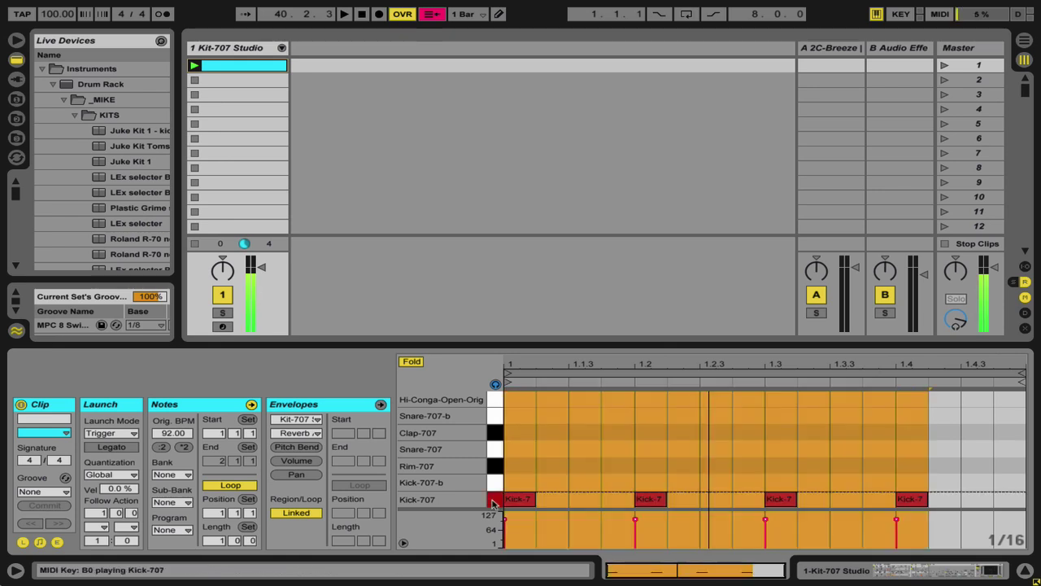
click(495, 500)
key(space)
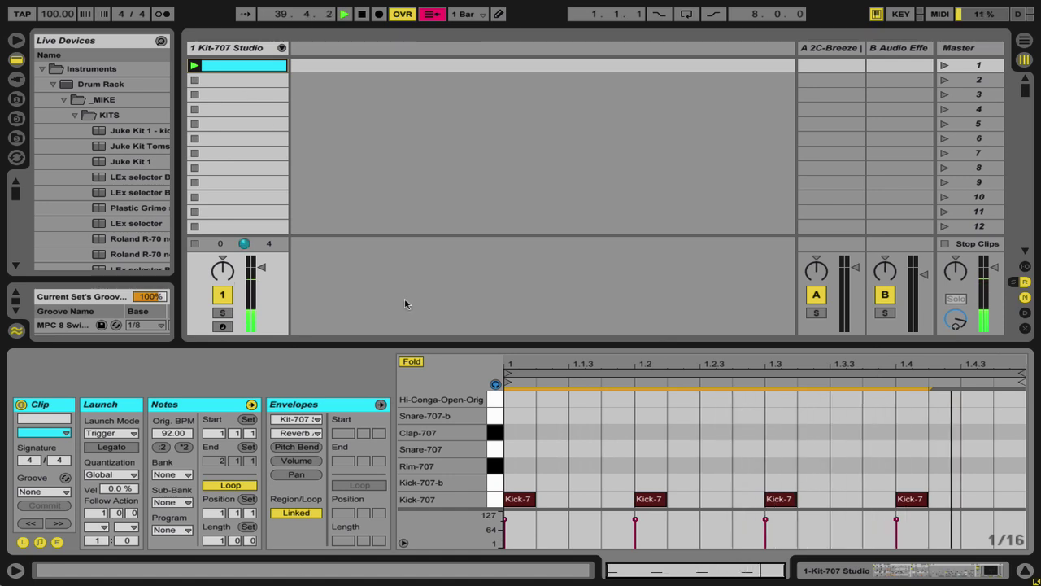
key(space)
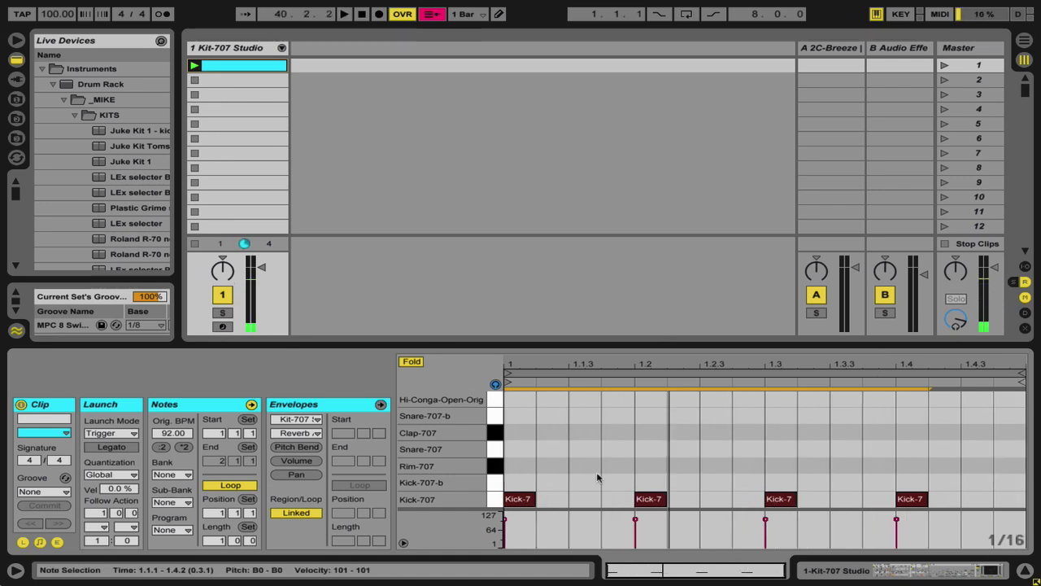
Step: Add Rim-707 sixteenth notes at 1.1.4 and 1.3.4, and play the clip to hear them against the kicks
click(495, 469)
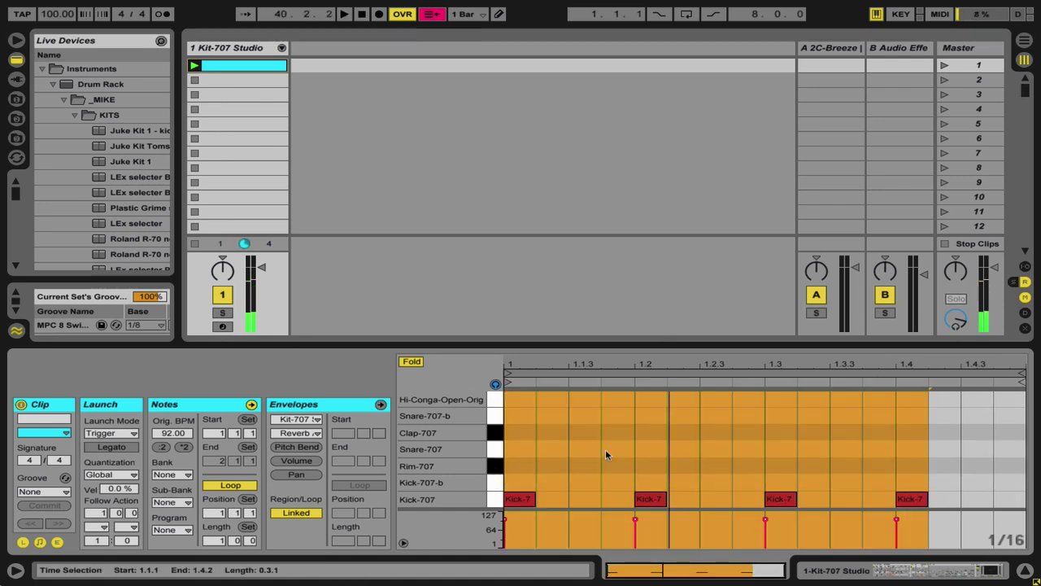
double_click(618, 466)
drag(620, 469, 513, 443)
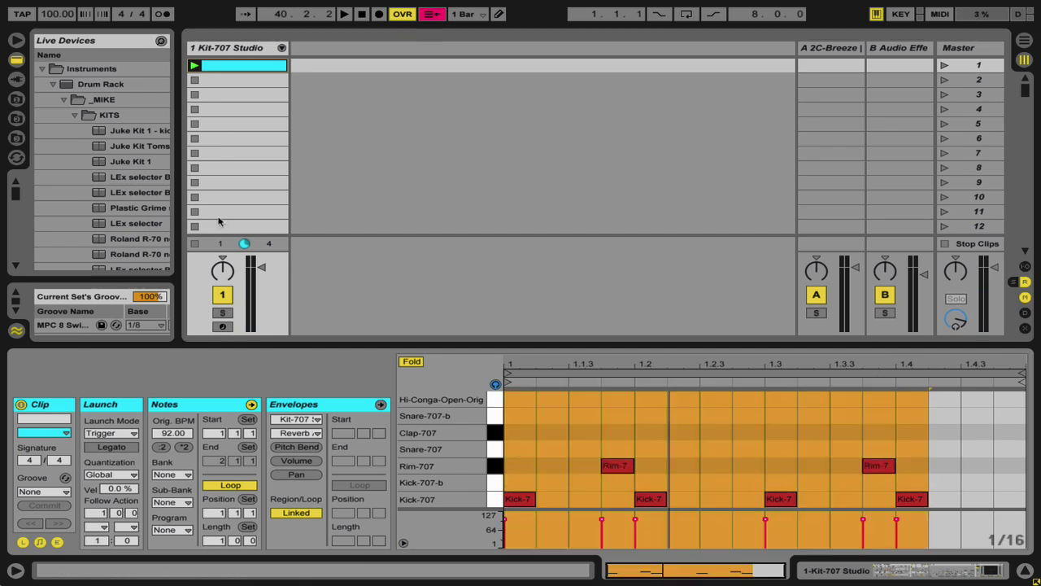
click(230, 70)
click(238, 54)
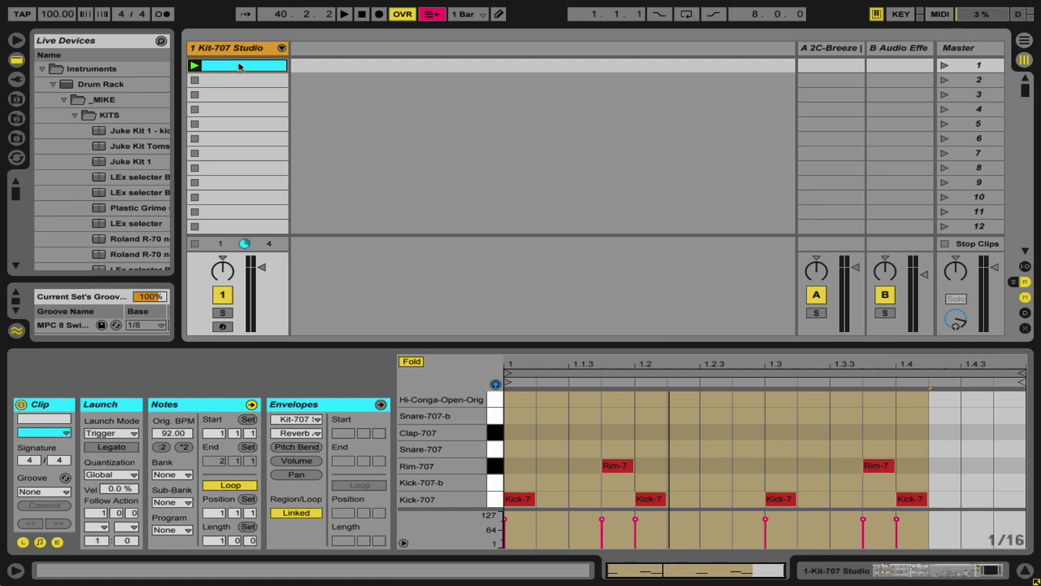
click(239, 67)
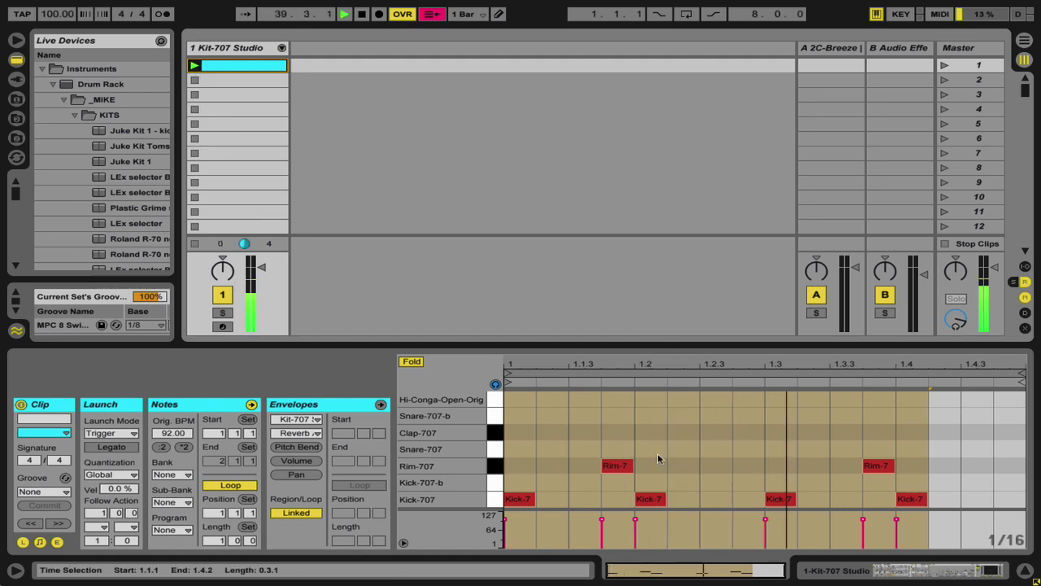
Step: Copy the two Rim-707 notes to 1.2.3 and 1.4.3, and play the clip again
click(623, 468)
drag(623, 468, 718, 468)
drag(871, 467, 966, 468)
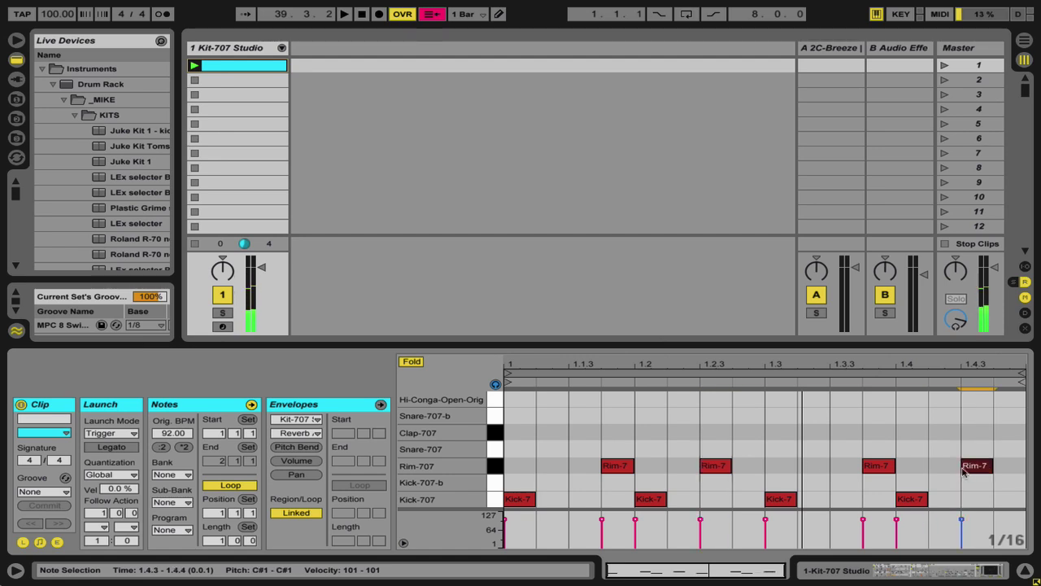
click(203, 65)
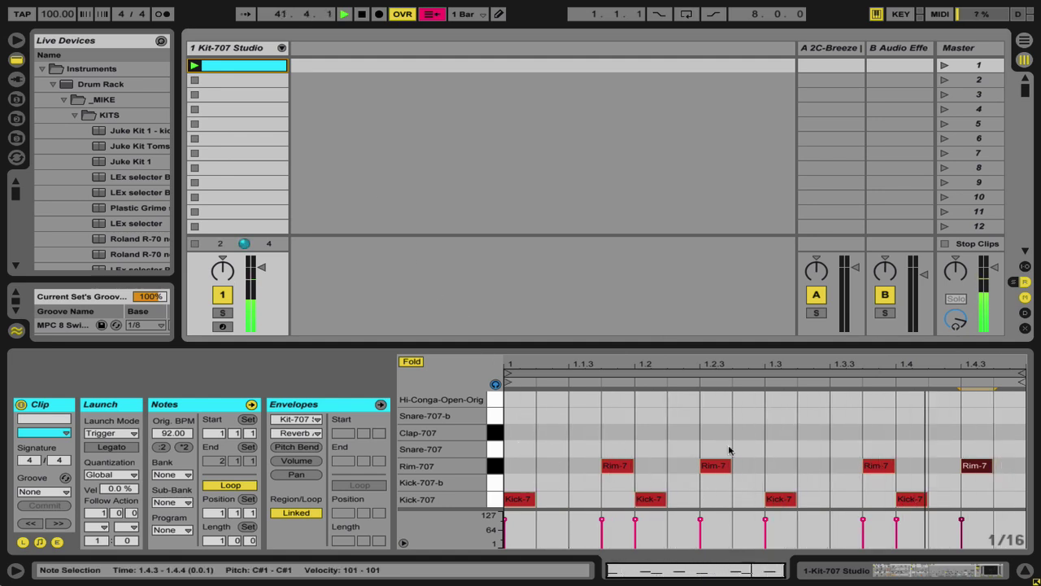
Step: Copy Rim-707 notes onto beats 1 and 1.3, and play back the resulting rim and kick pattern
click(782, 439)
click(616, 466)
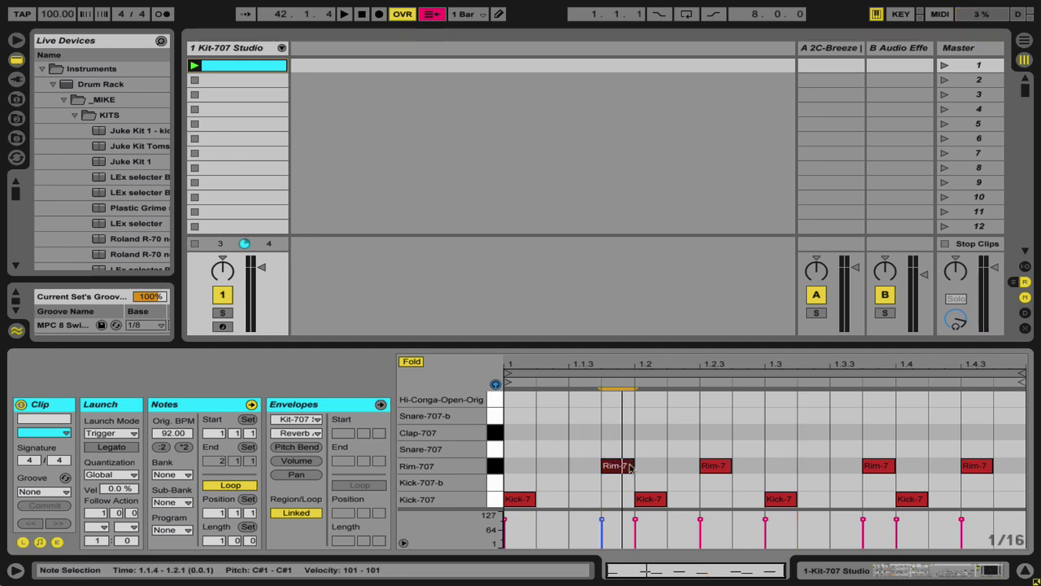
drag(620, 472, 774, 467)
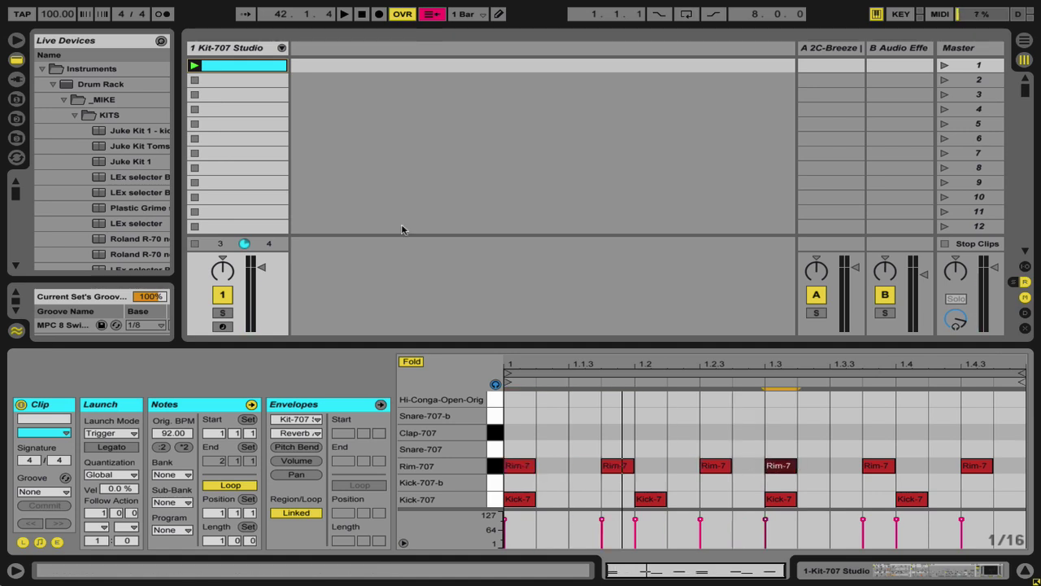
click(194, 66)
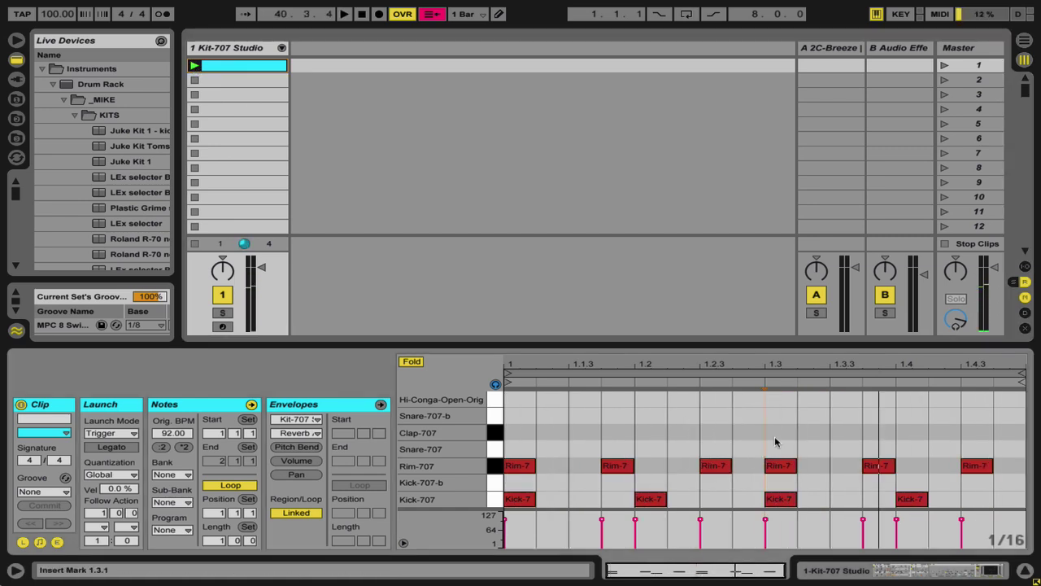
Step: Delete all Rim-707 notes from the clip, leaving the four kicks, and stop playback
click(516, 467)
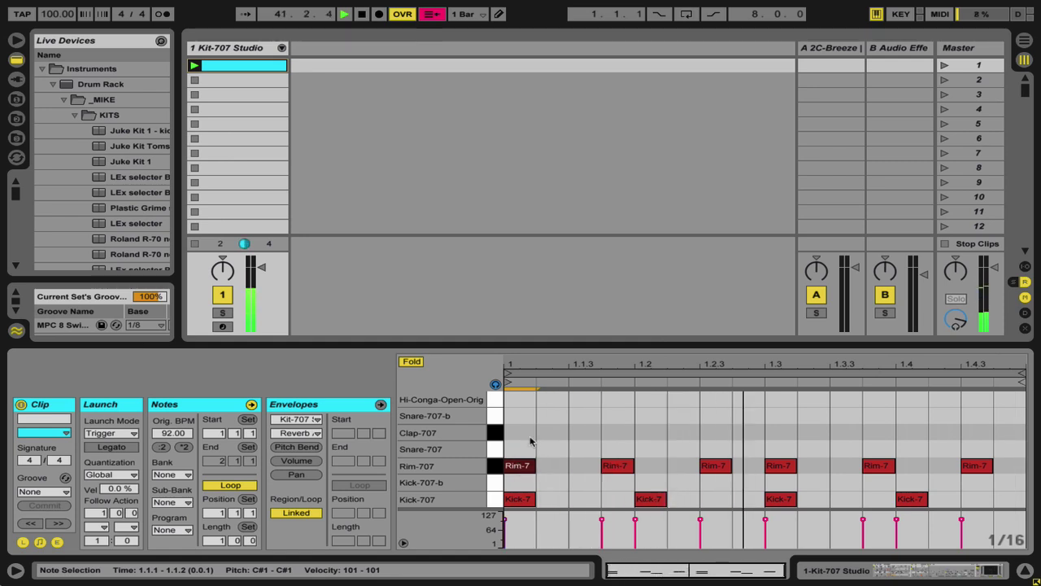
drag(513, 441, 987, 480)
key(Delete)
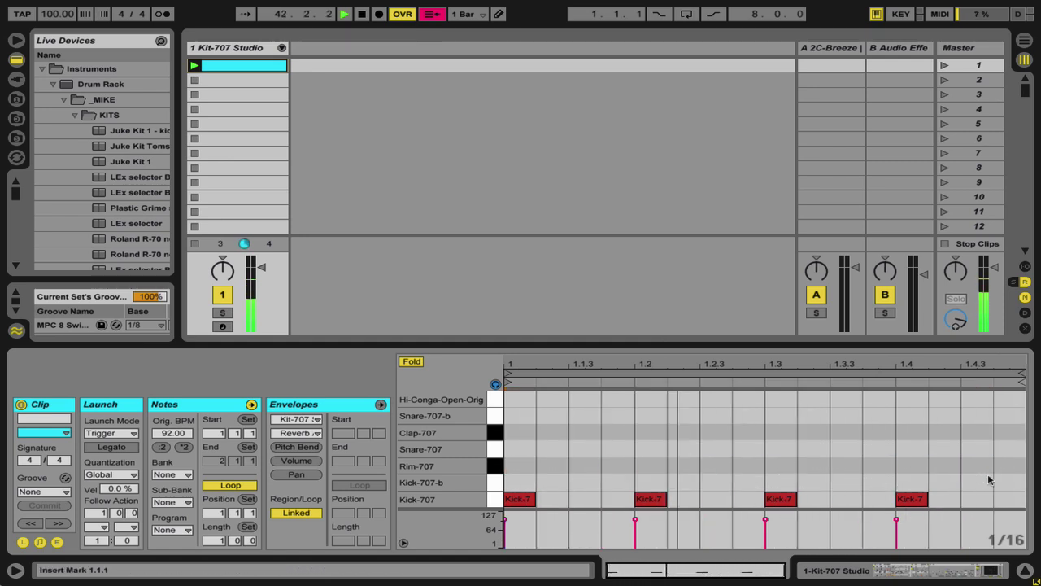
key(space)
Step: Add Rim-707 sixteenth notes at 1.1.1 and 1.1.4, and copy them so a rim hit lands on 1.2.3
double_click(520, 466)
double_click(615, 466)
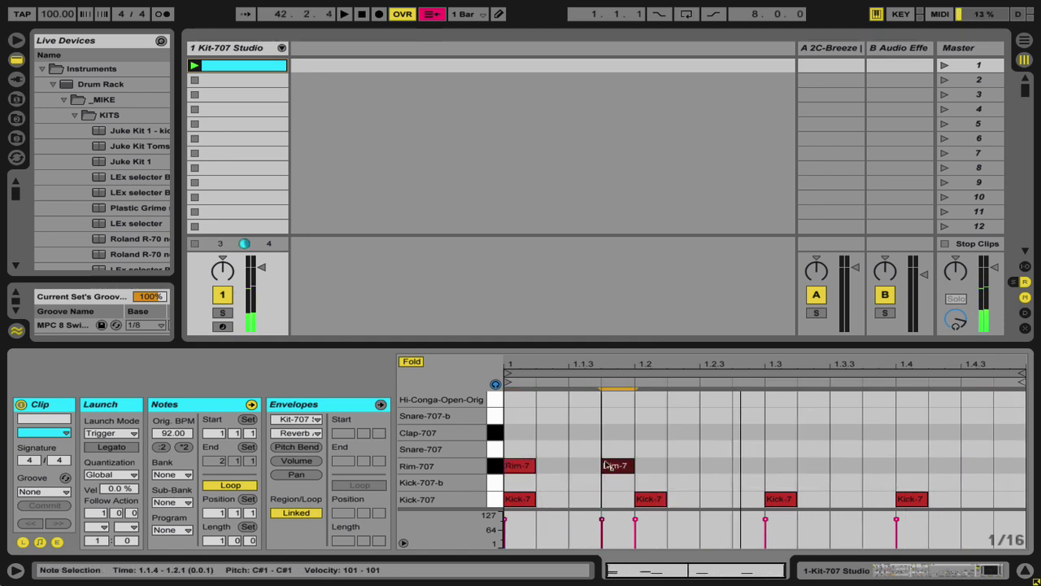
drag(670, 439, 710, 464)
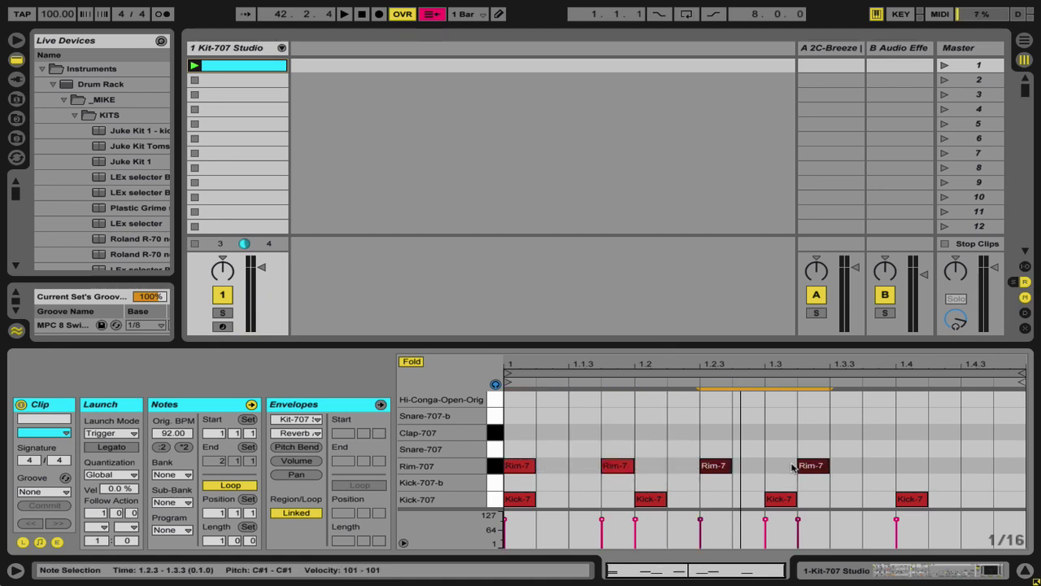
Step: Copy the Rim-707 figure from the first half of the bar to 1.3.1, 1.3.4 and 1.4.3, and play the clip
click(832, 476)
drag(809, 466, 527, 471)
click(811, 441)
alt+drag(525, 468, 784, 466)
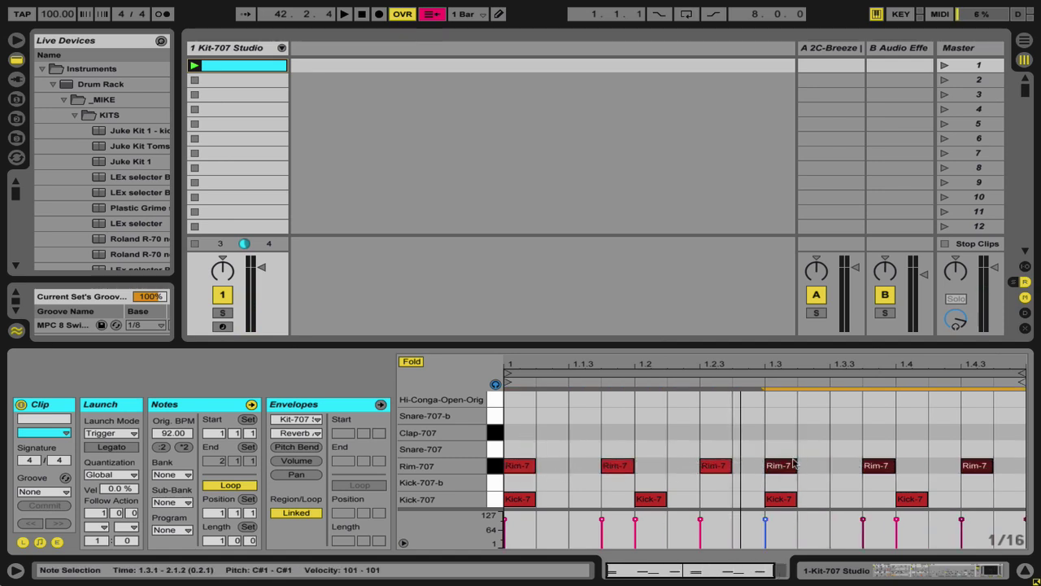
key(space)
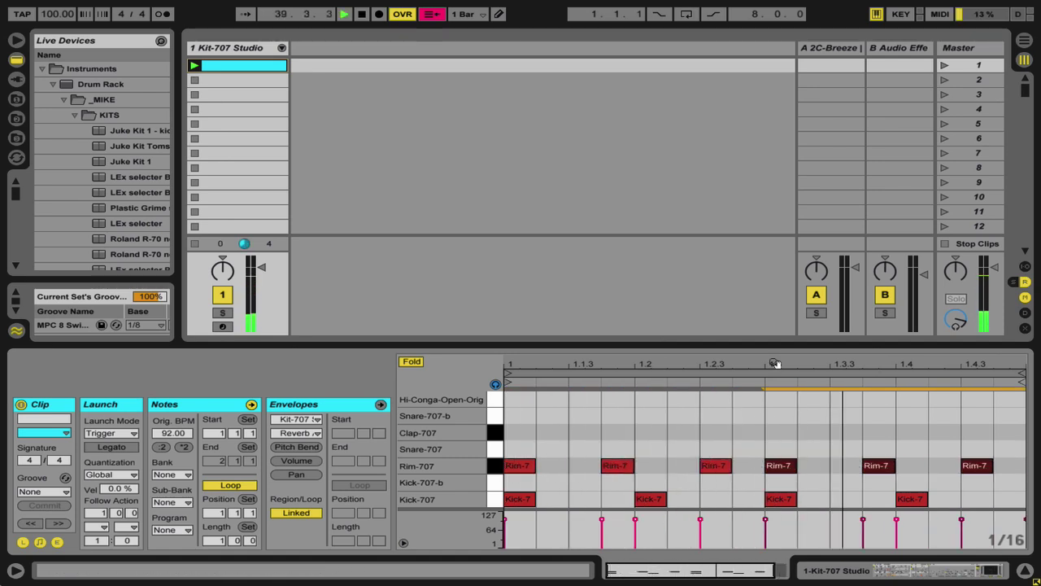
key(space)
Step: Audition the Snare-707, Clap-707, Snare-707-b and Hi-Conga-Open-Orig sounds
click(494, 449)
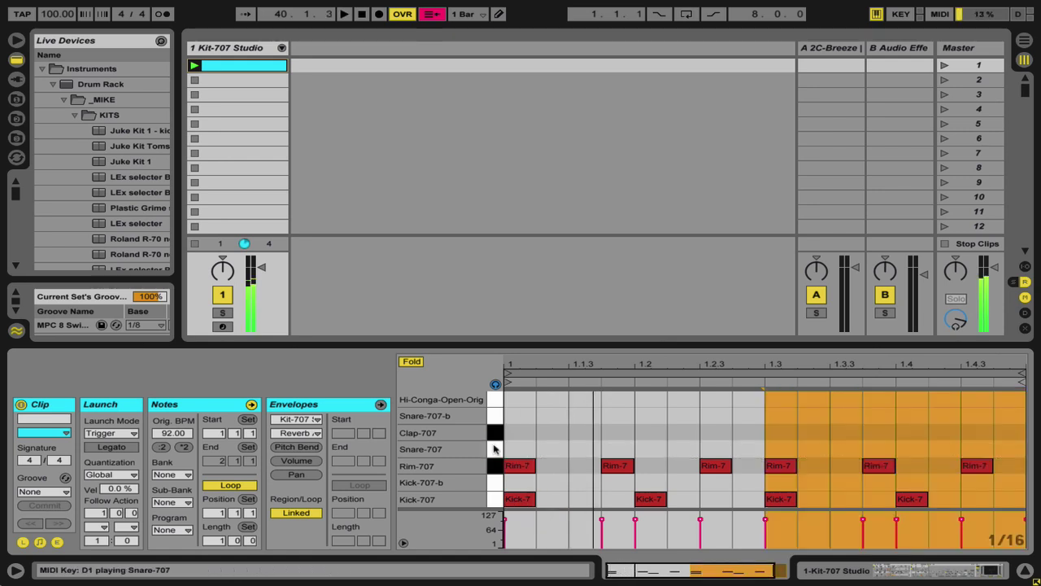
click(495, 448)
click(495, 433)
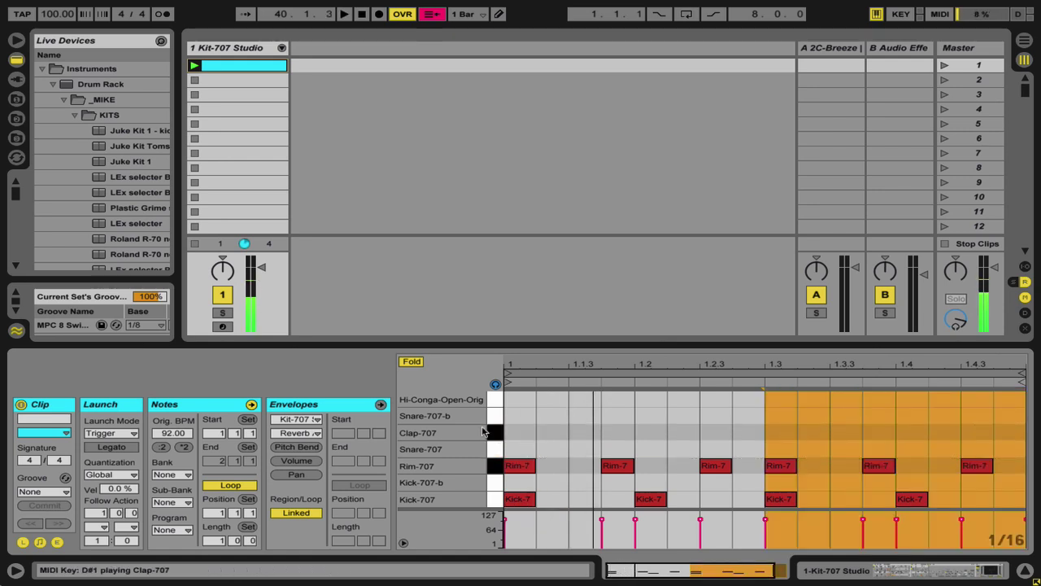
click(490, 420)
click(493, 403)
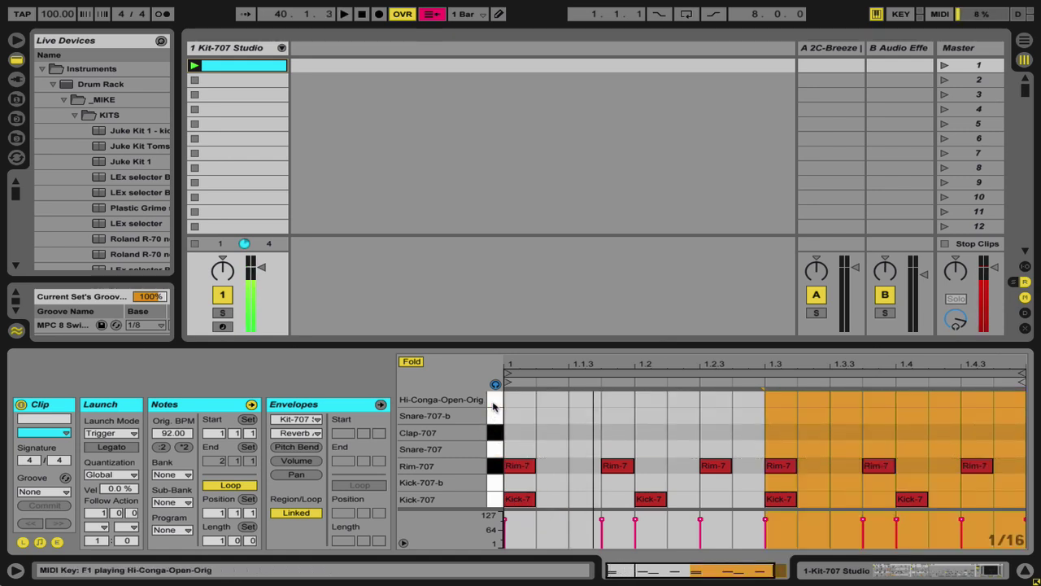
click(493, 403)
click(493, 404)
click(493, 406)
click(493, 406)
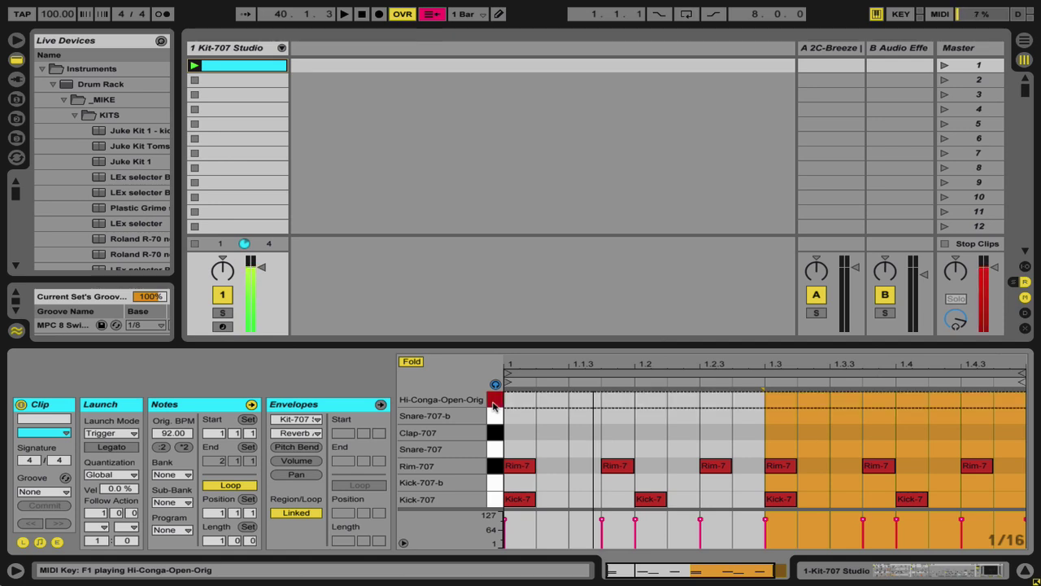
drag(480, 416, 479, 419)
double_click(542, 401)
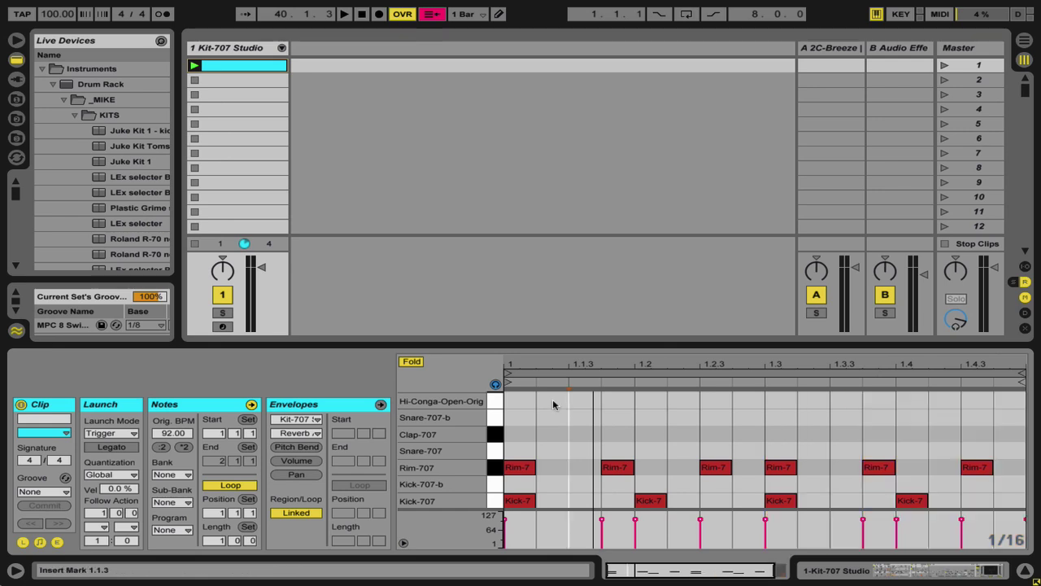
click(547, 406)
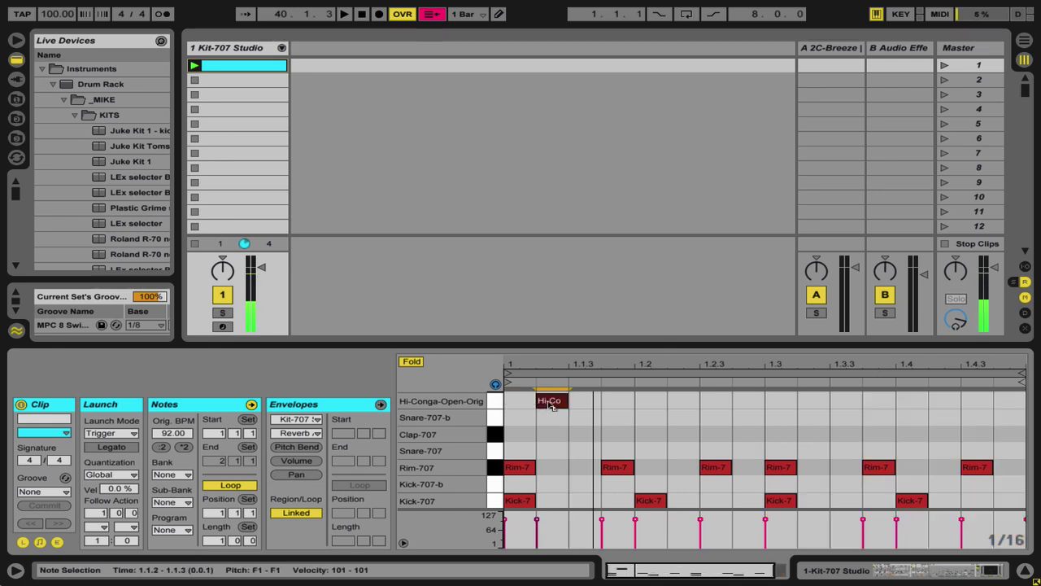
drag(550, 406, 810, 400)
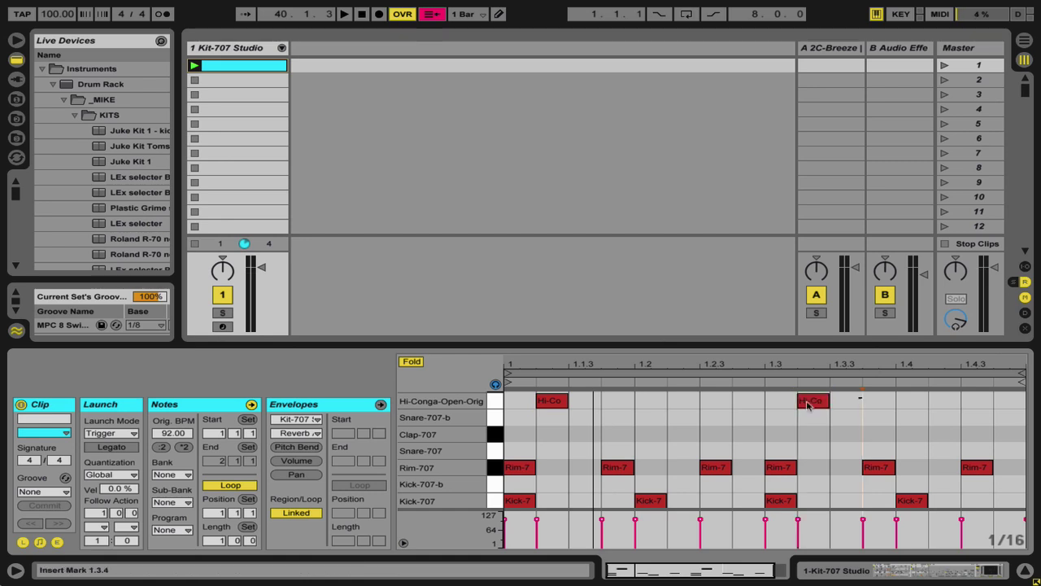
click(495, 401)
key(Delete)
Step: Select the Rim-707 note on beat 1 and play the rim and kick pattern twice to hear the rim accents
click(517, 468)
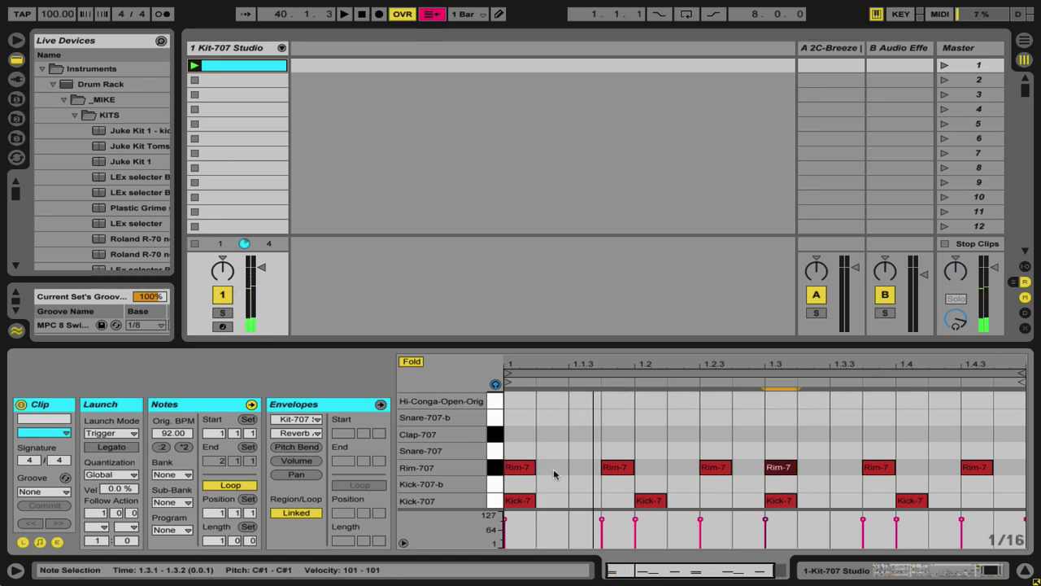
key(space)
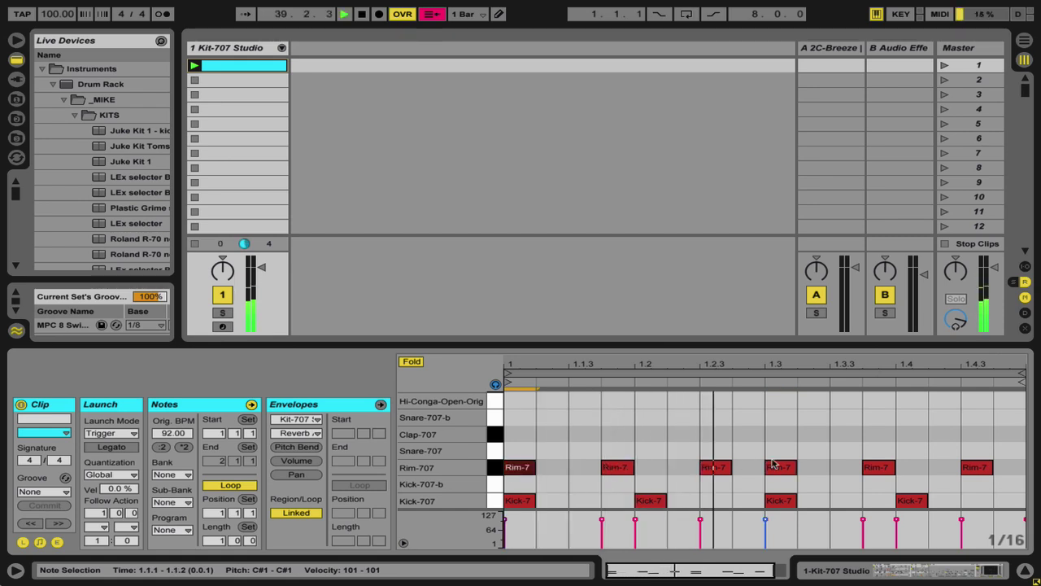
key(space)
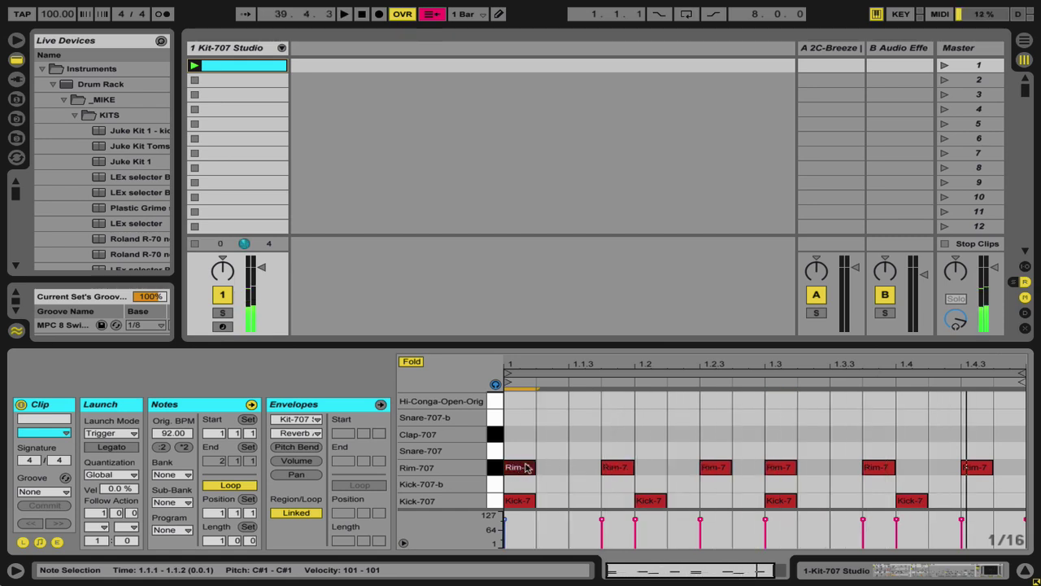
key(space)
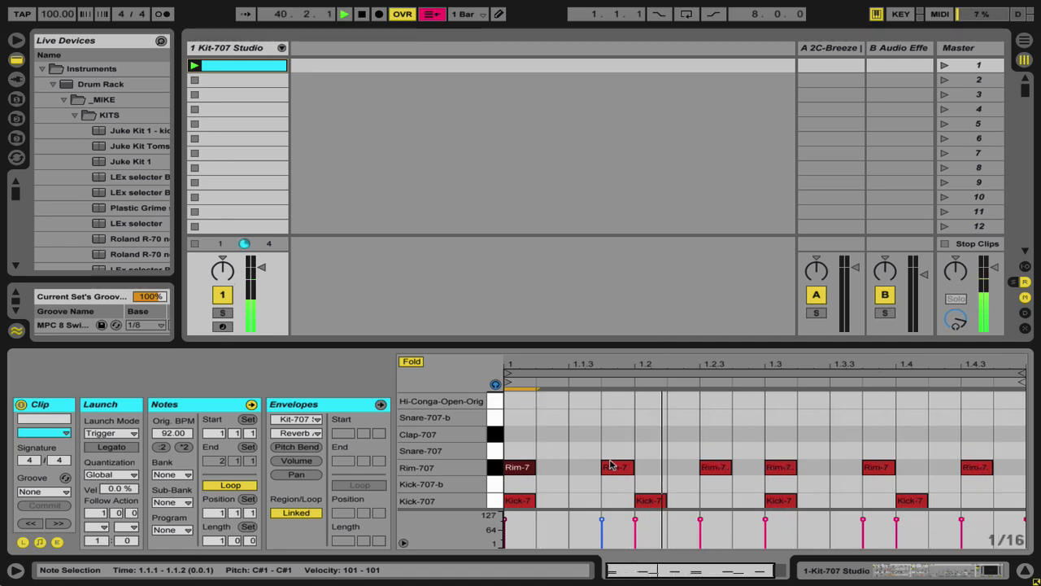
key(space)
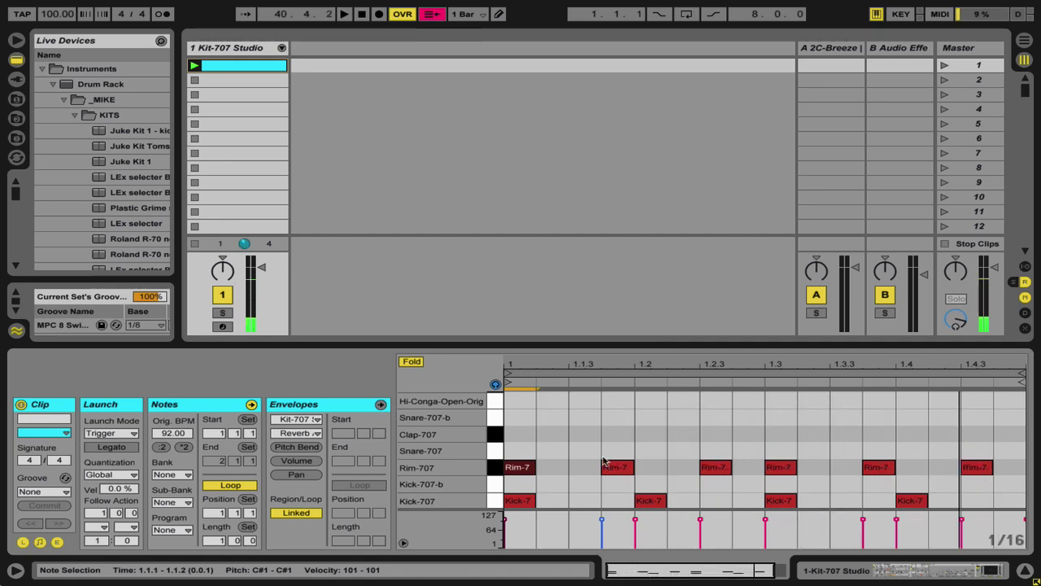
Step: Add a Hi-Conga-Open-Orig sixteenth note at 1.1.2, copy it to 1.2.3, and play the clip
click(496, 401)
double_click(552, 401)
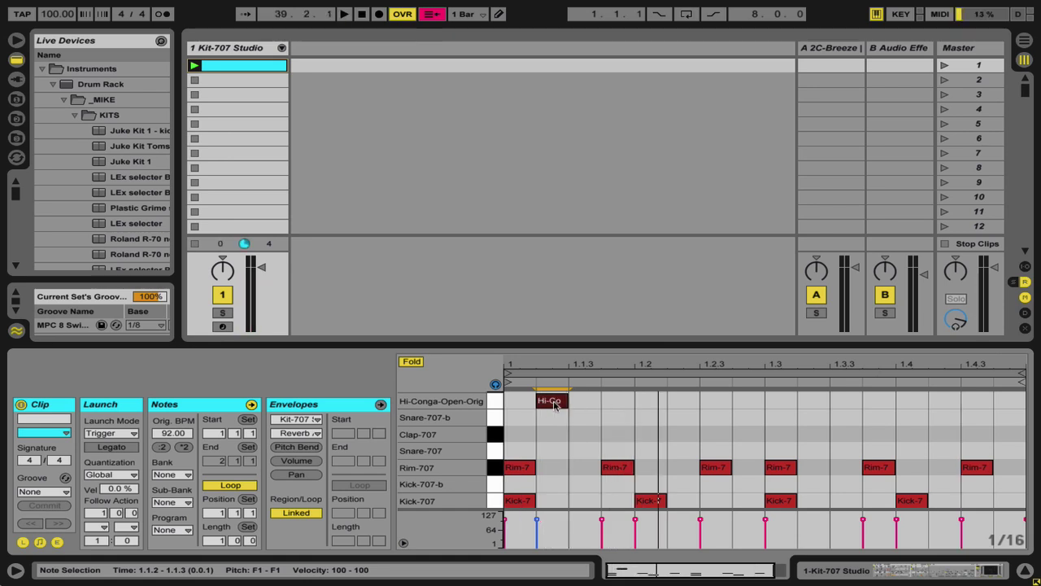
drag(556, 405, 737, 407)
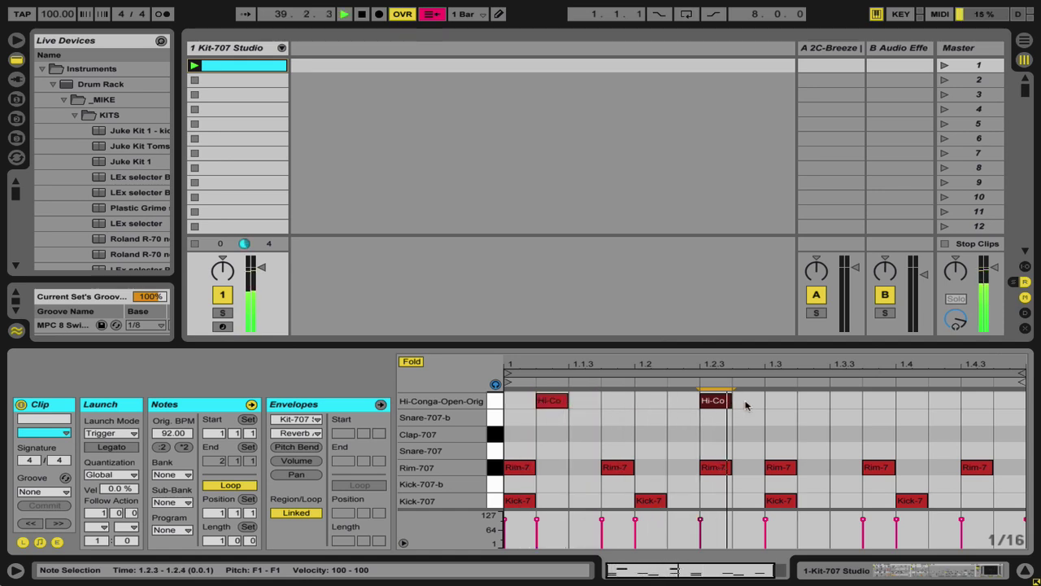
key(space)
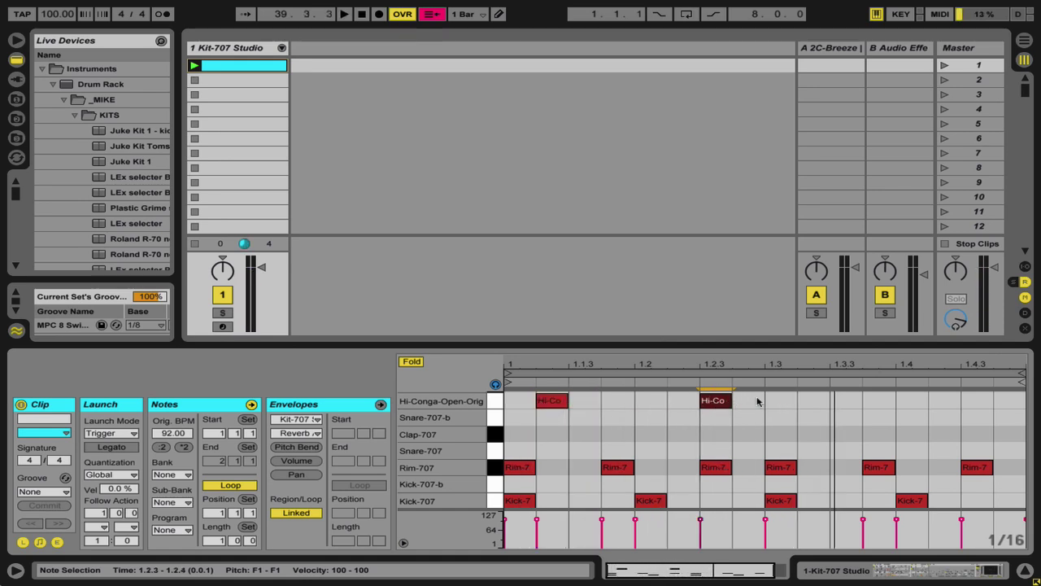
Step: Copy the two Hi-Conga-Open-Orig notes to 1.3.2 and 1.4.3, and play the full pattern
shift+click(559, 401)
drag(567, 401, 827, 402)
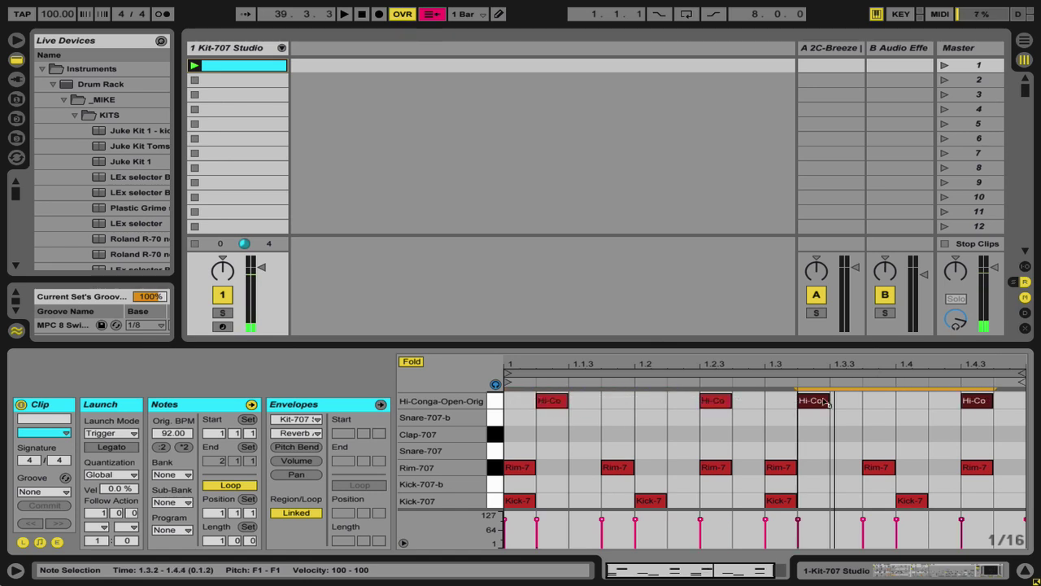
key(space)
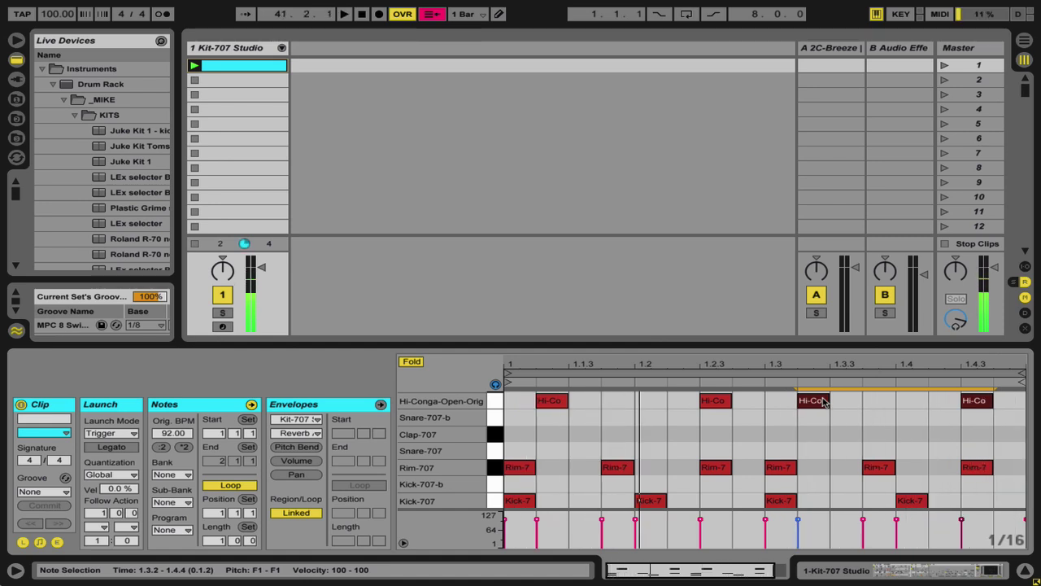
Step: Select the first Hi-Conga-Open-Orig note and all Kick-707 notes in turn, and play the clip to compare the parts
drag(595, 362, 589, 341)
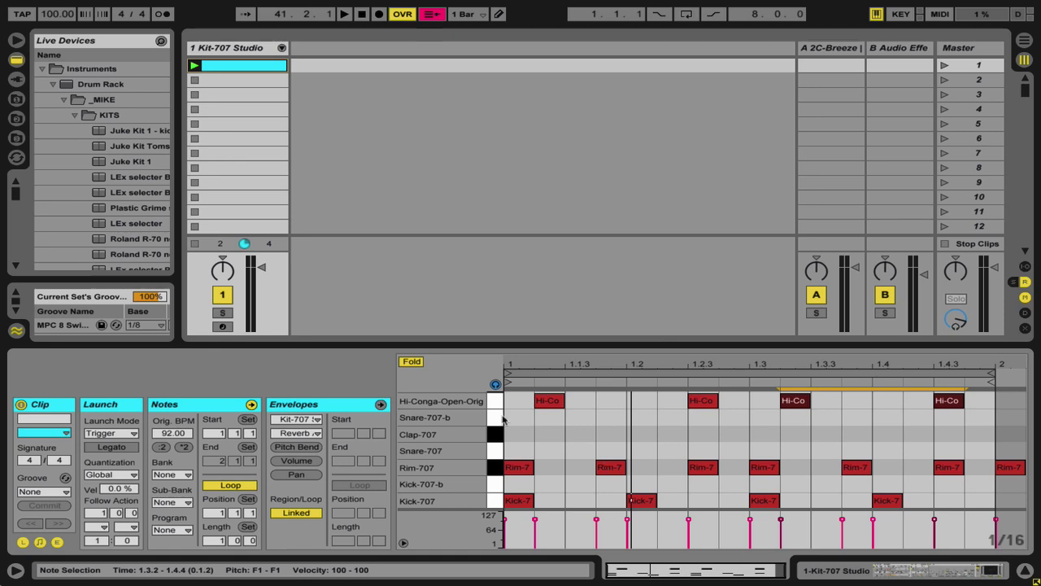
click(558, 402)
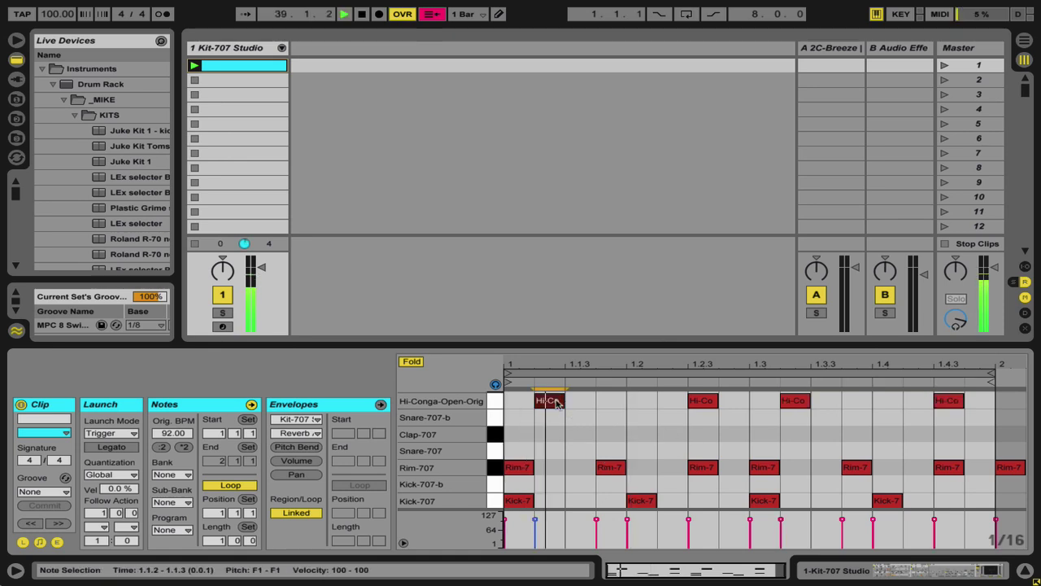
click(495, 500)
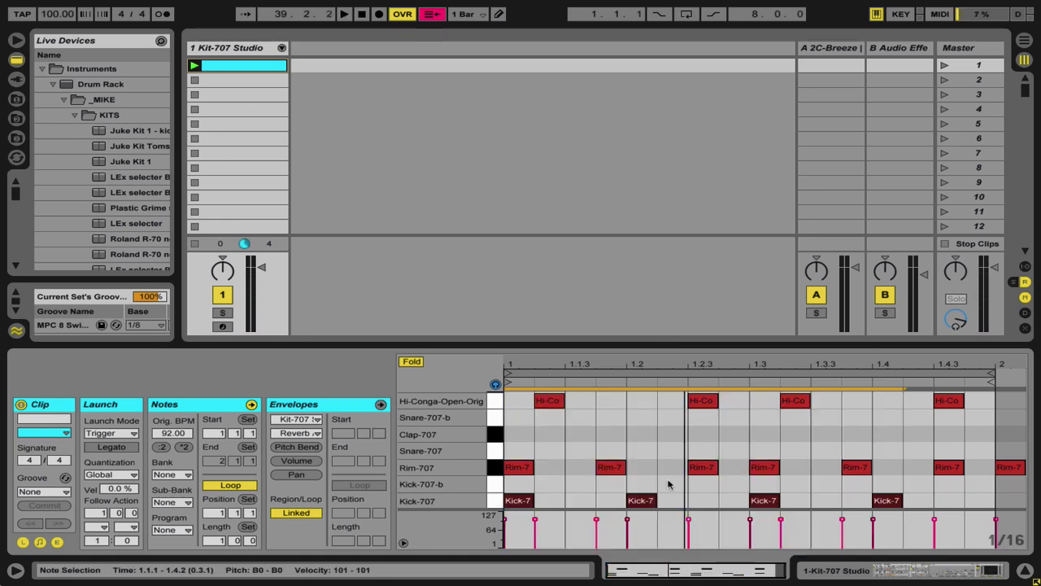
key(space)
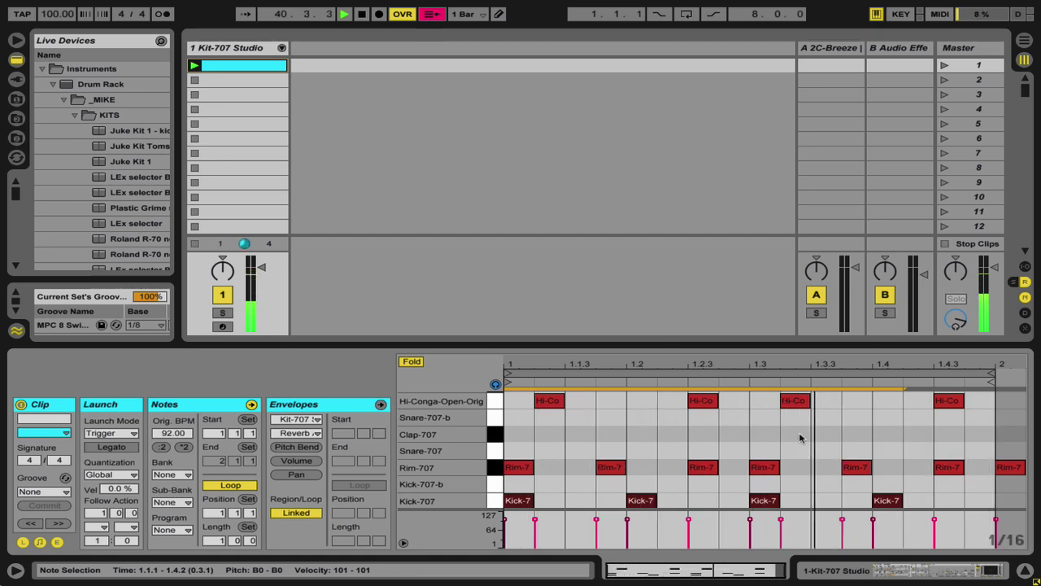
Step: Try the third Hi-Conga-Open-Orig note at 1.3.1 in playback, and return it to 1.3.2
drag(798, 401, 766, 400)
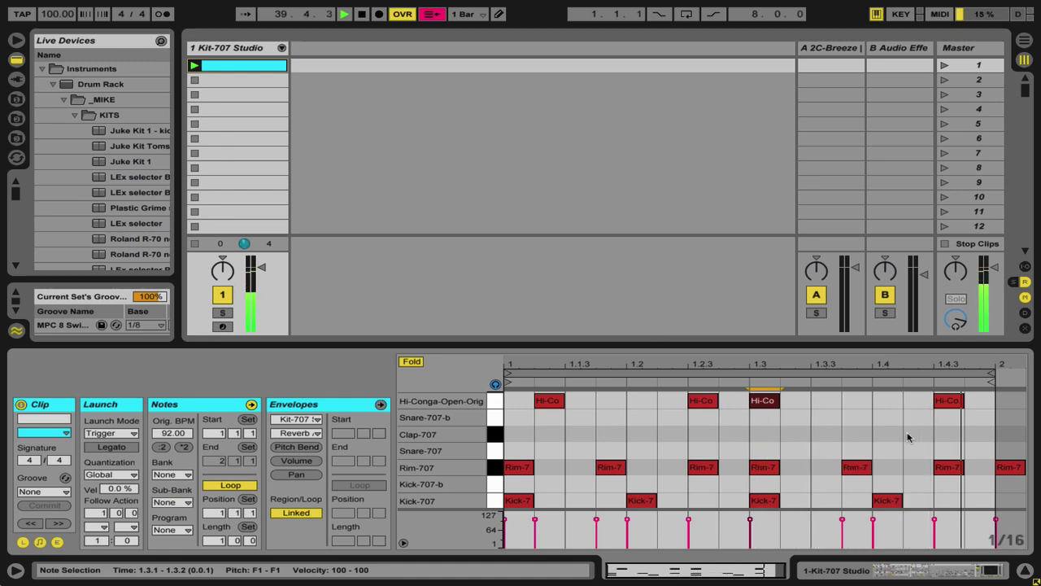
key(space)
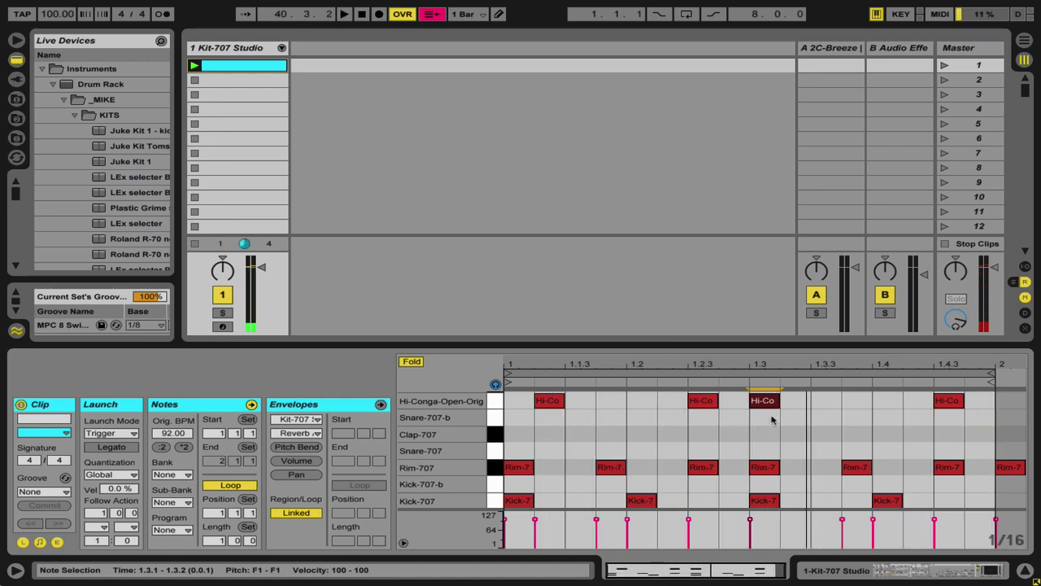
key(shift+Tab)
double_click(242, 65)
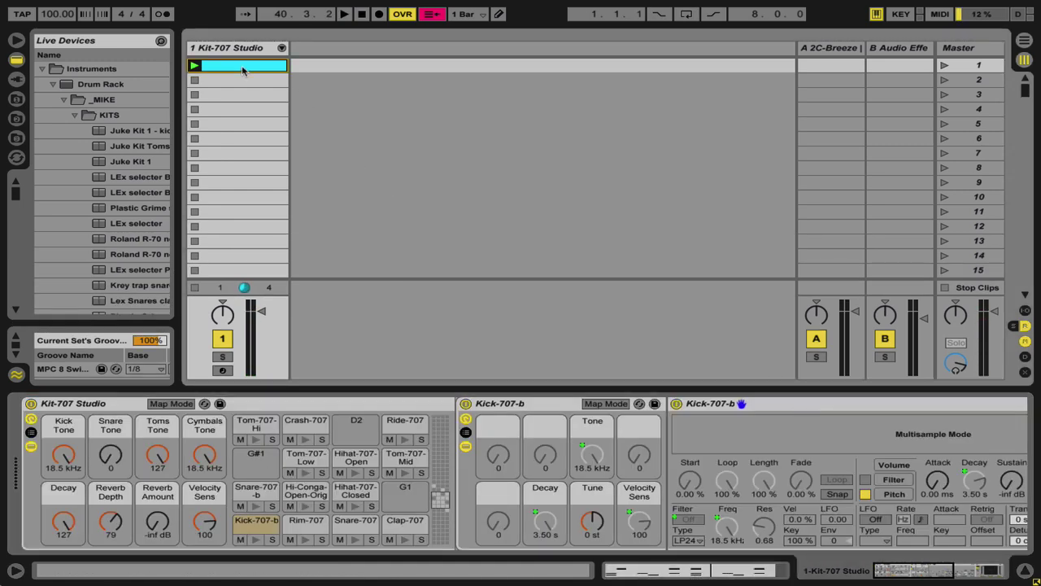
drag(768, 402, 794, 403)
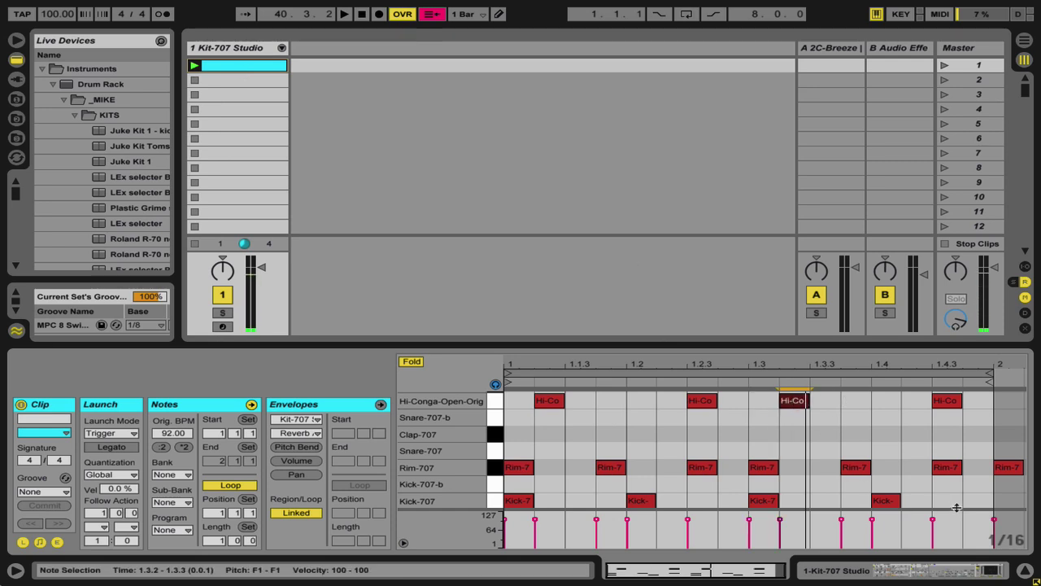
Step: Select the Kick-707 notes and the Hi-Conga-Open-Orig notes in turn, audition the conga, and play the clip
click(462, 502)
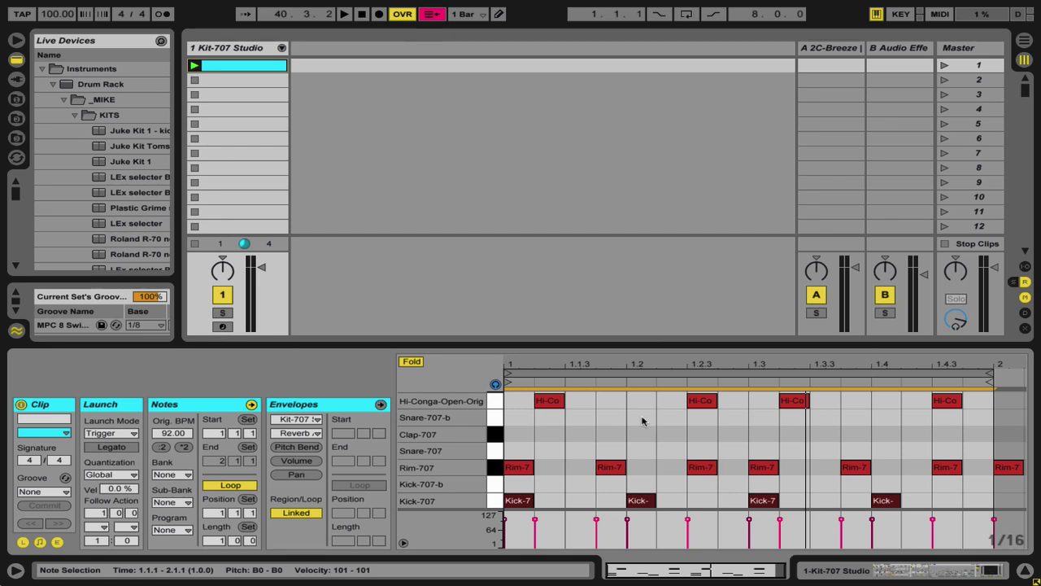
click(497, 407)
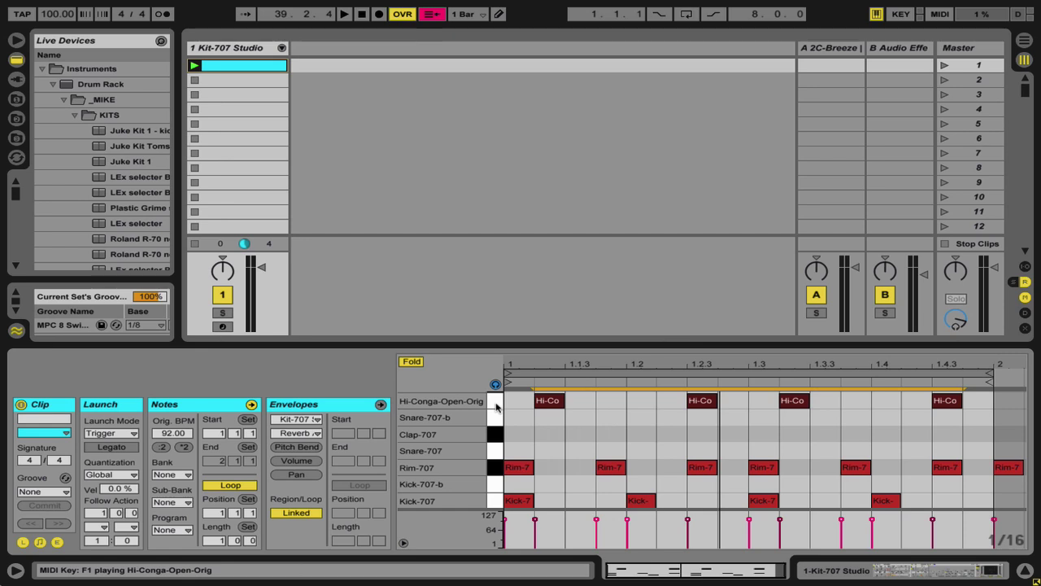
key(space)
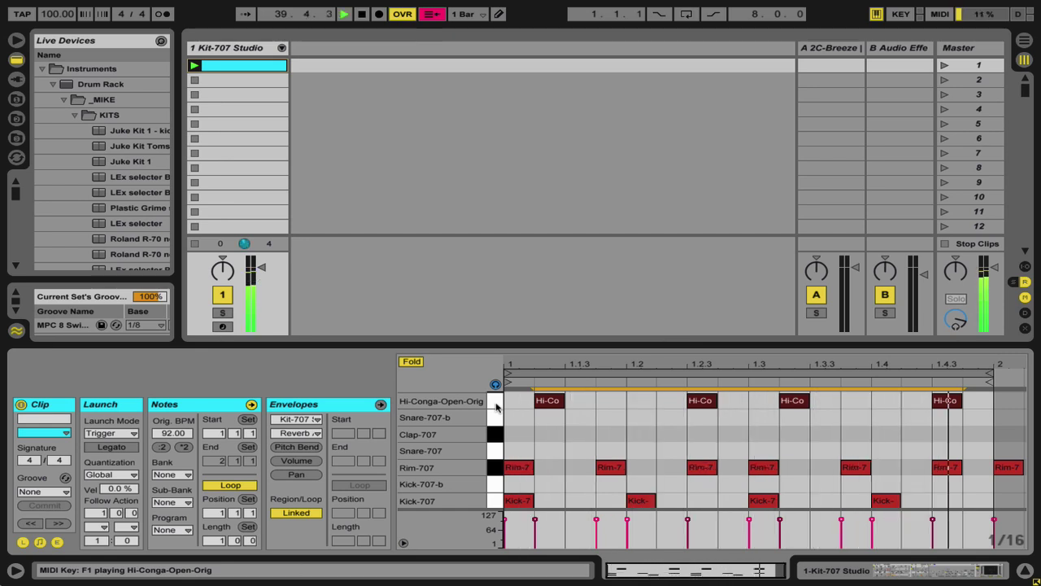
key(space)
click(494, 402)
click(546, 405)
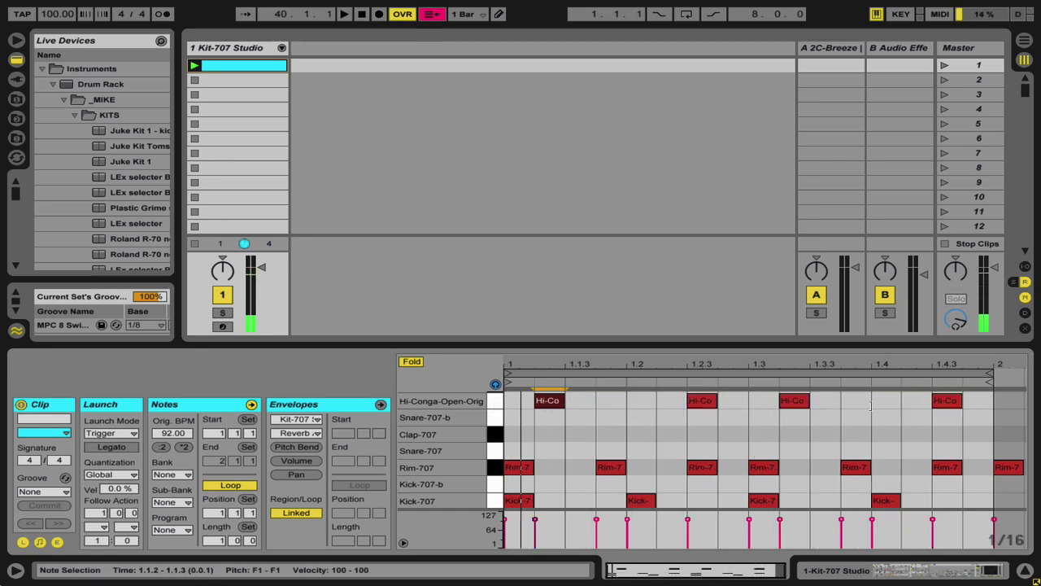
click(951, 405)
click(550, 404)
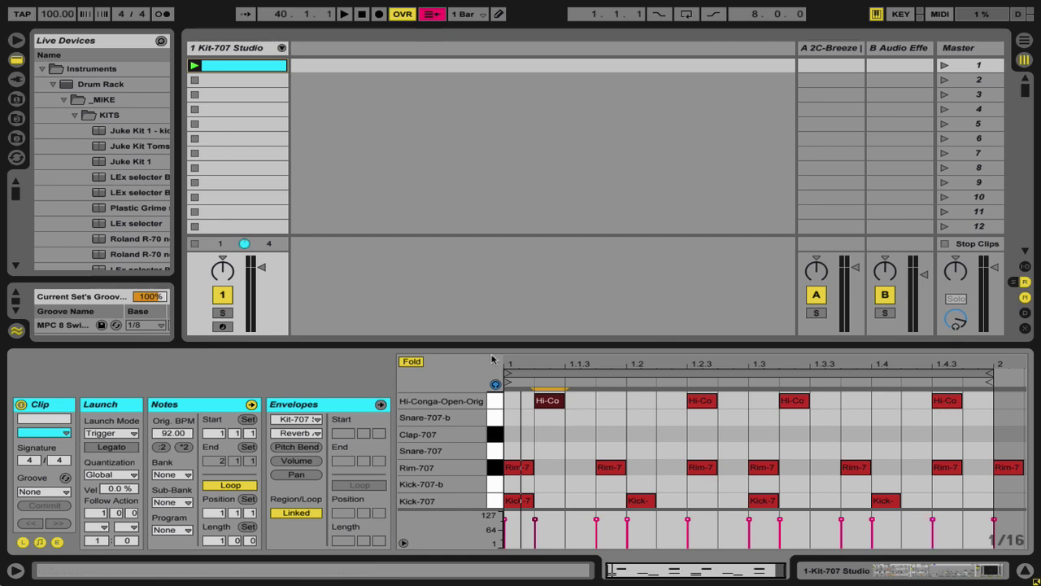
mouse_move(506, 361)
mouse_down()
mouse_move(506, 374)
mouse_move(506, 361)
mouse_up()
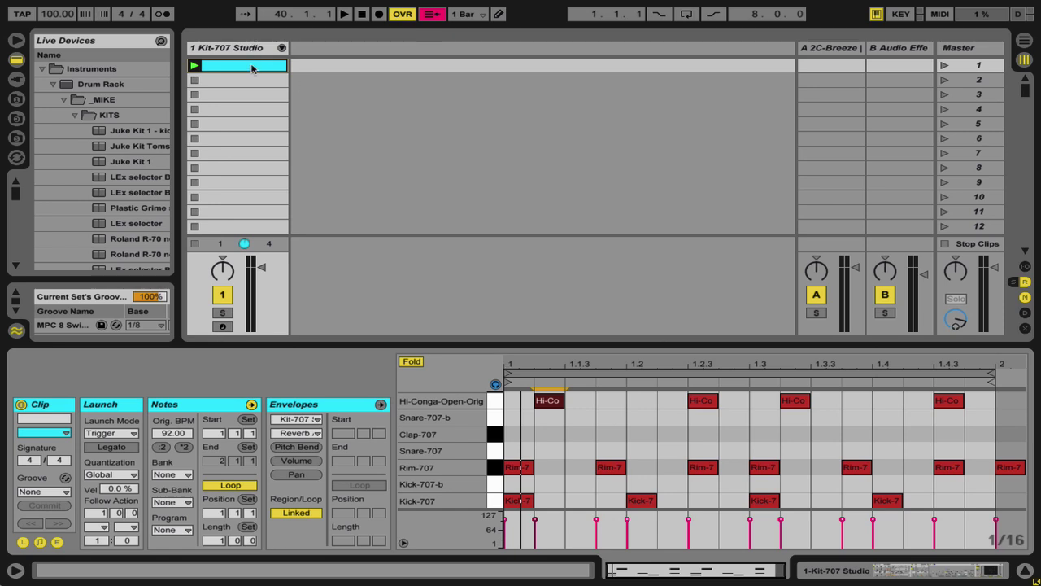
mouse_move(525, 364)
mouse_down()
mouse_move(521, 394)
mouse_move(506, 362)
mouse_up()
click(549, 401)
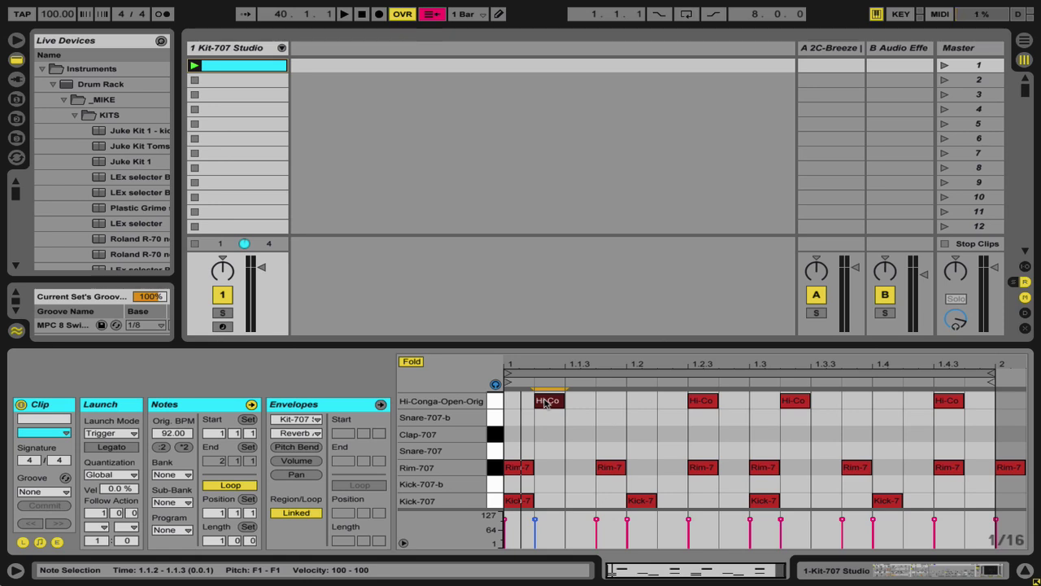
click(555, 366)
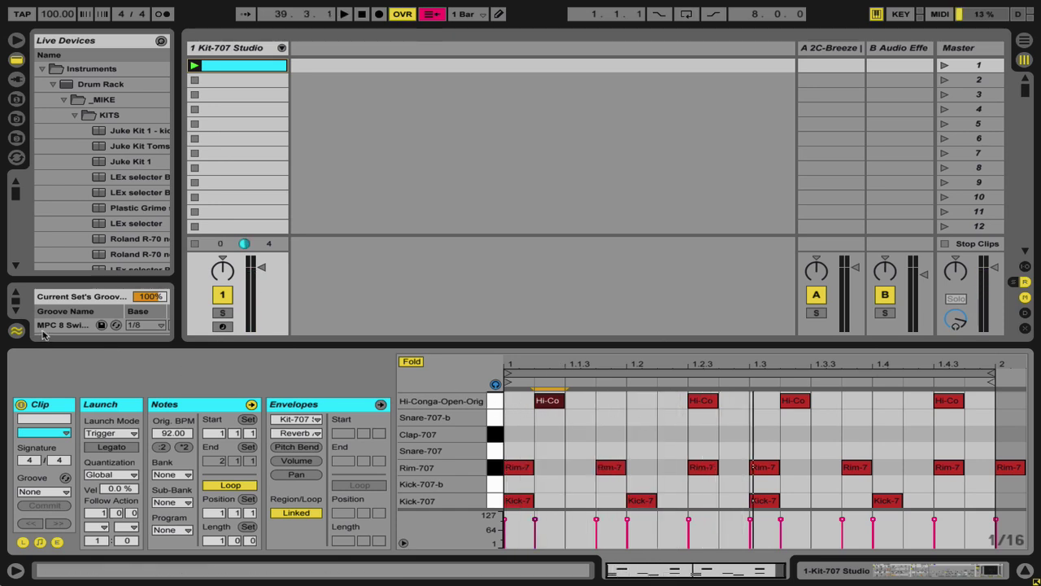
Step: Look through the grooves in the Groove Pool and select the MPC 16 groove with the 1/16 base
scroll(74, 326, down, 3)
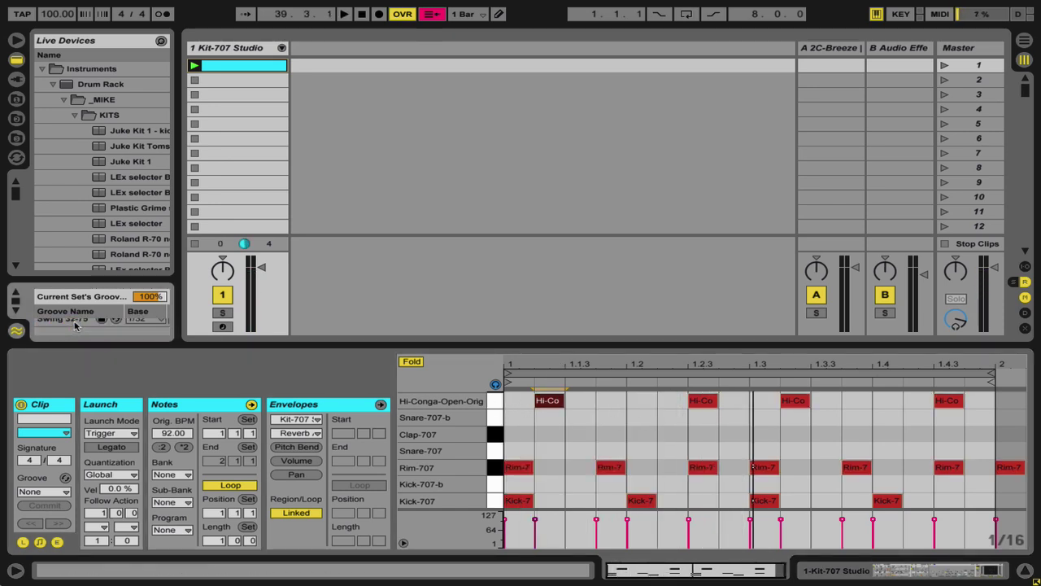
scroll(75, 325, up, 3)
scroll(75, 325, down, 1)
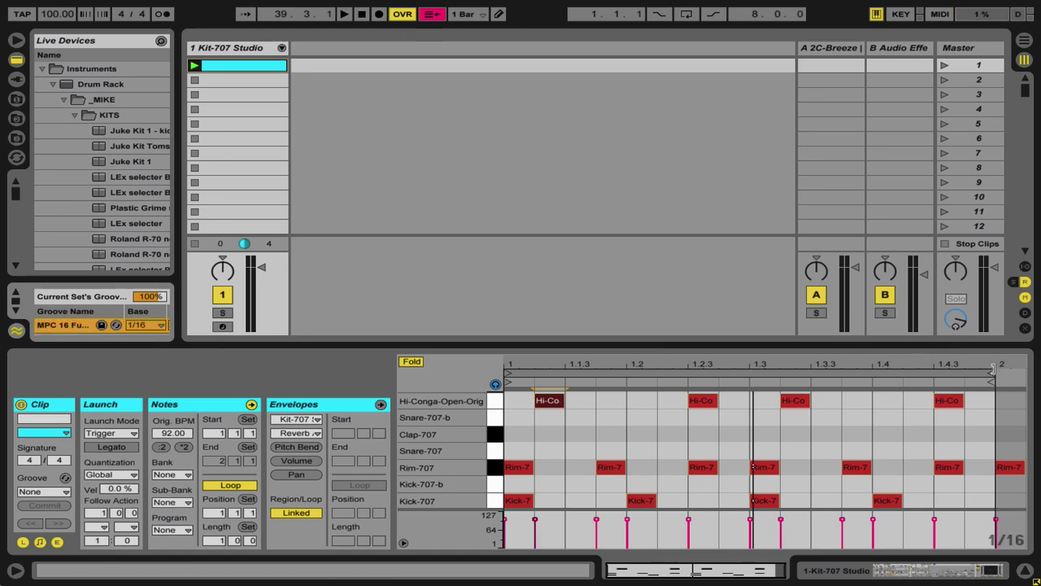
Step: Shorten the loop to the first two beats and try the first Hi-Conga-Open-Orig note on the 1/16T grid, a third into beat one
drag(993, 368, 750, 370)
key(space)
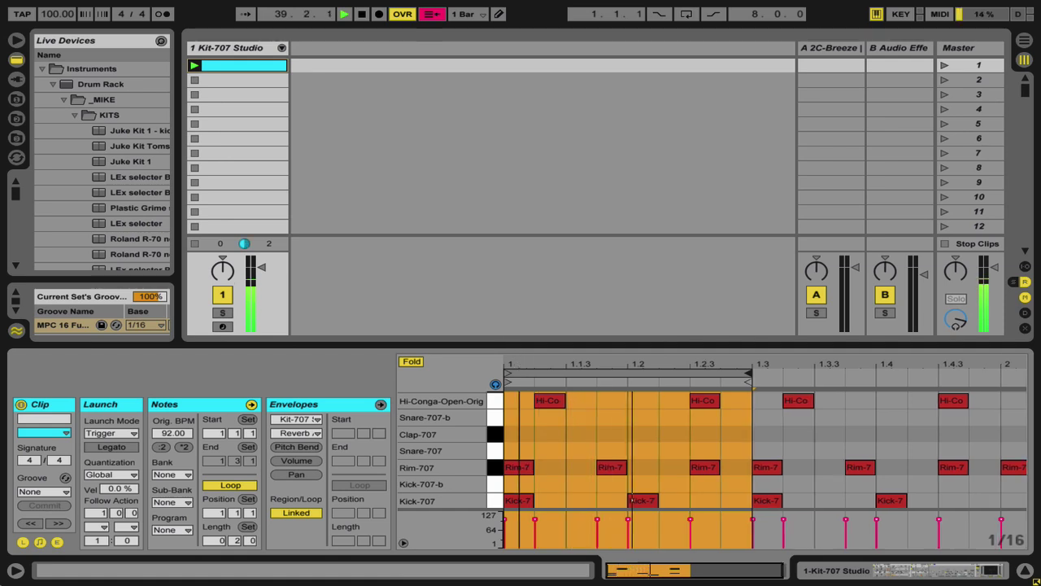
key(space)
click(569, 402)
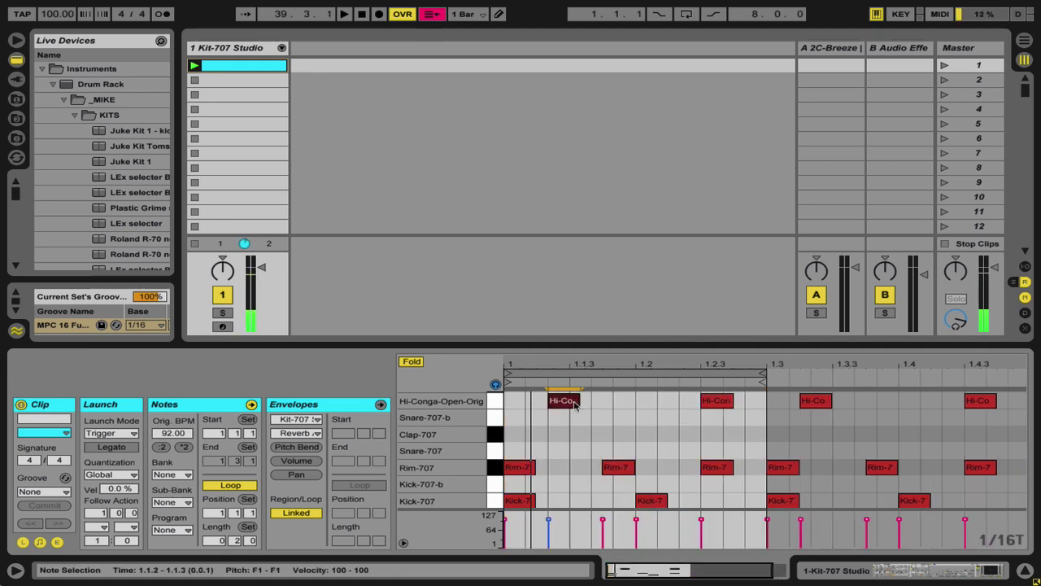
key(space)
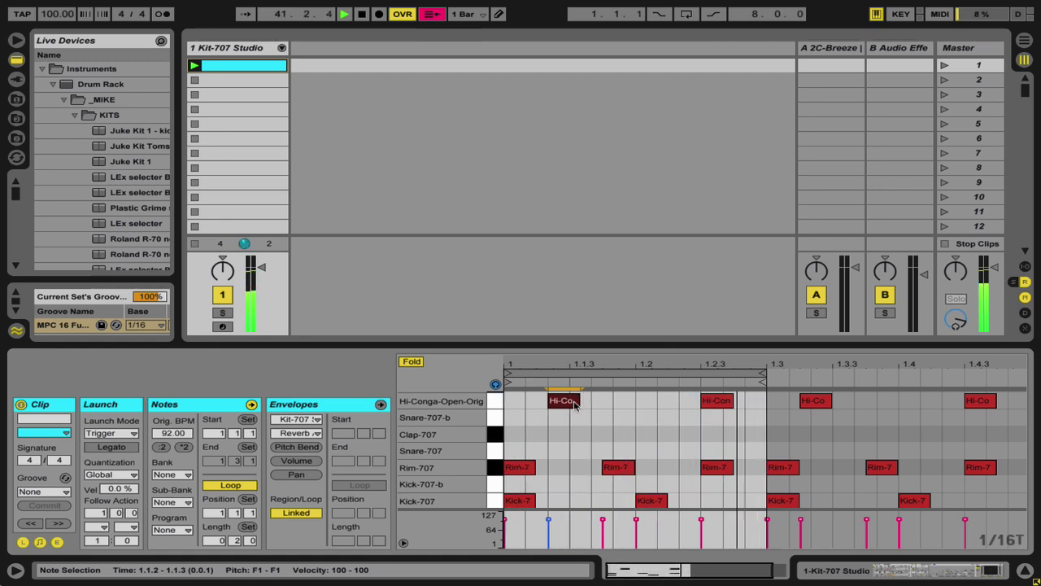
key(space)
Step: Try the first Hi-Conga-Open-Orig note one 1/32T grid step later and play the two-beat loop
key(ctrl+1)
drag(575, 405, 583, 406)
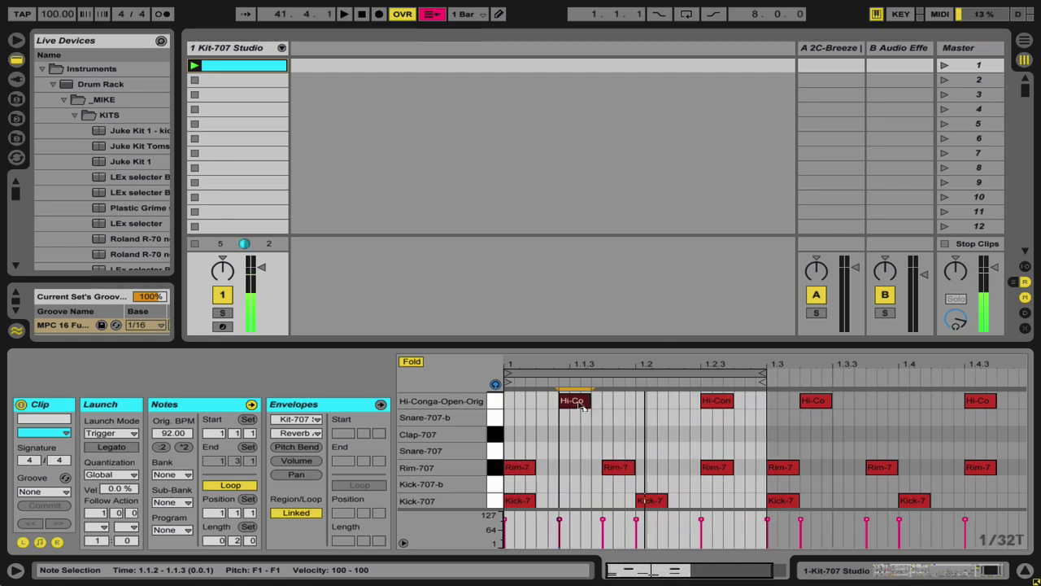
key(space)
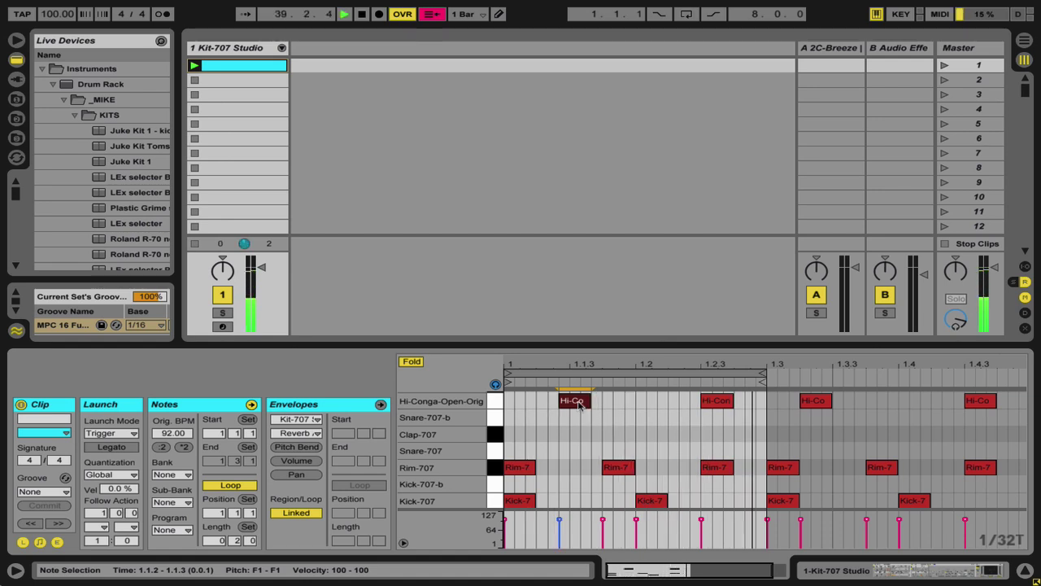
key(space)
Step: Set the grid to 1/32, place the first Hi-Conga-Open-Orig note one 1/32 after 1.1.2, and play the two-beat loop
key(ctrl+2)
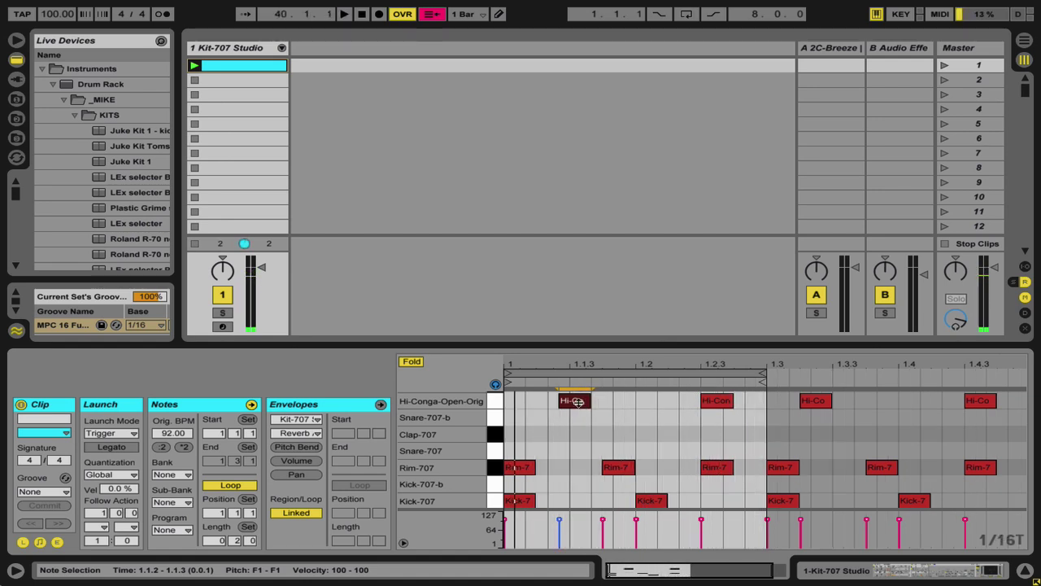
click(575, 401)
key(ctrl+3)
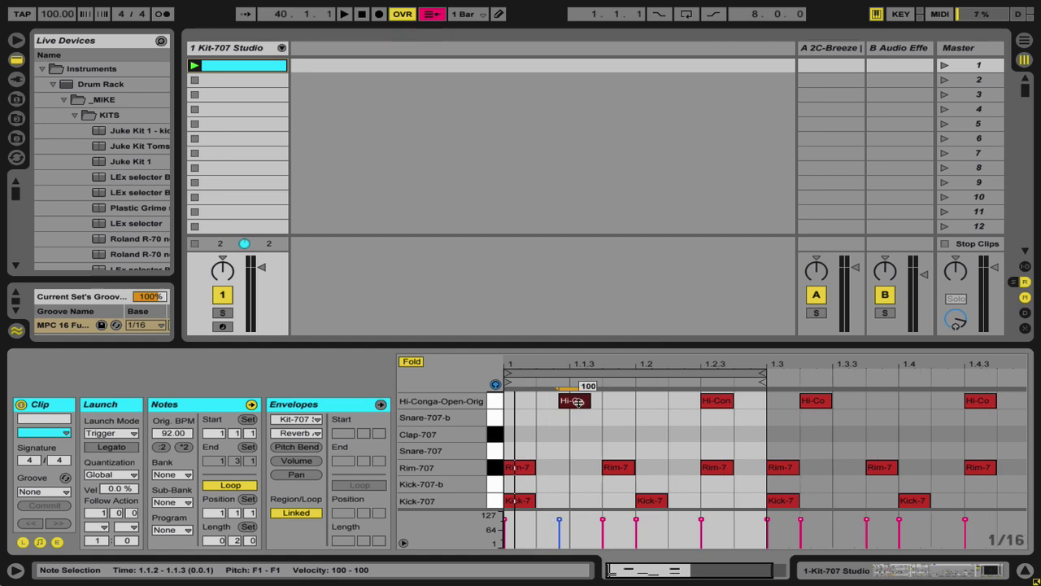
click(577, 403)
key(ctrl+1)
click(577, 404)
drag(577, 403, 573, 404)
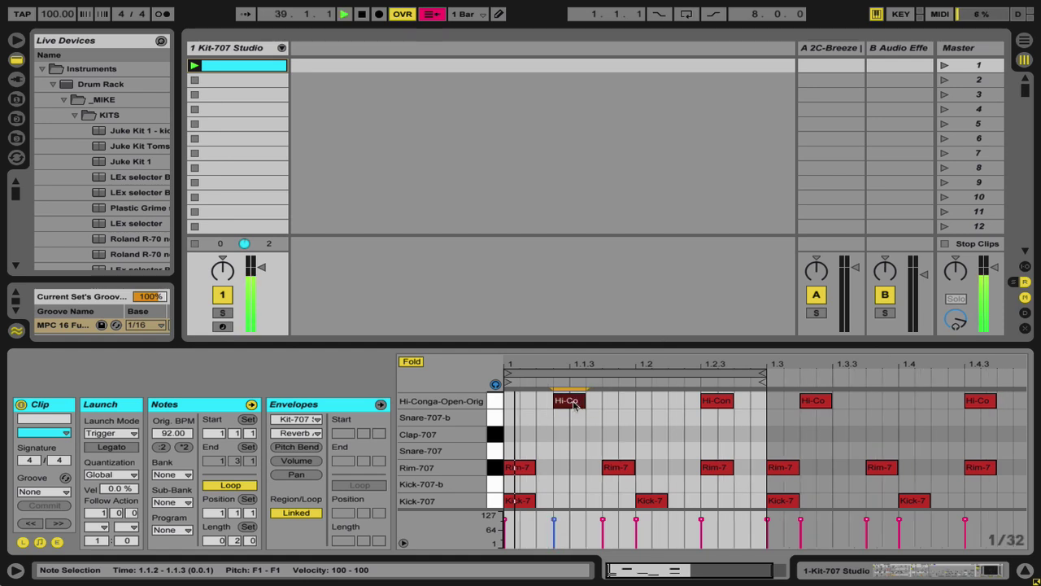
key(space)
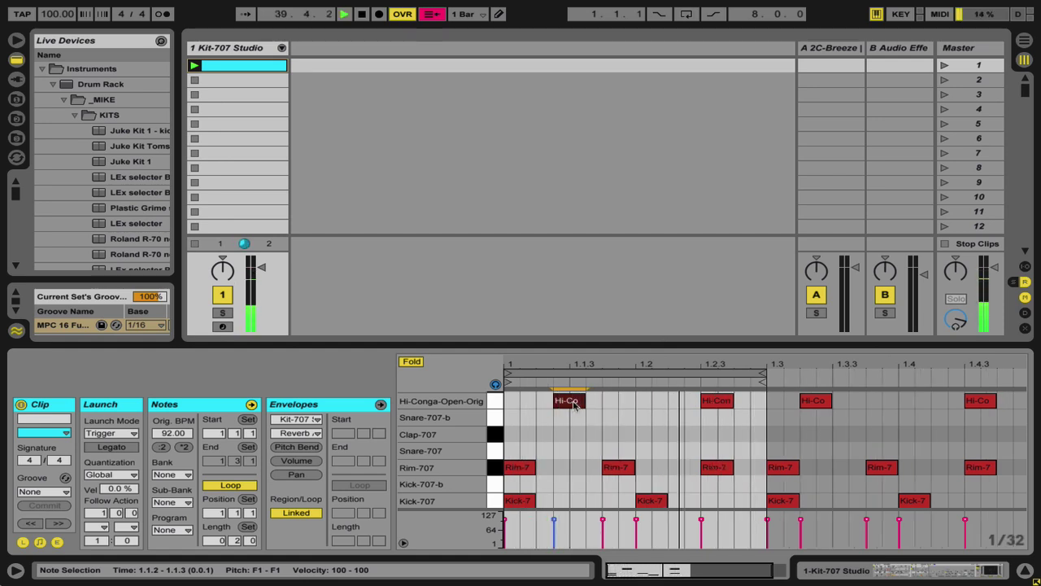
key(space)
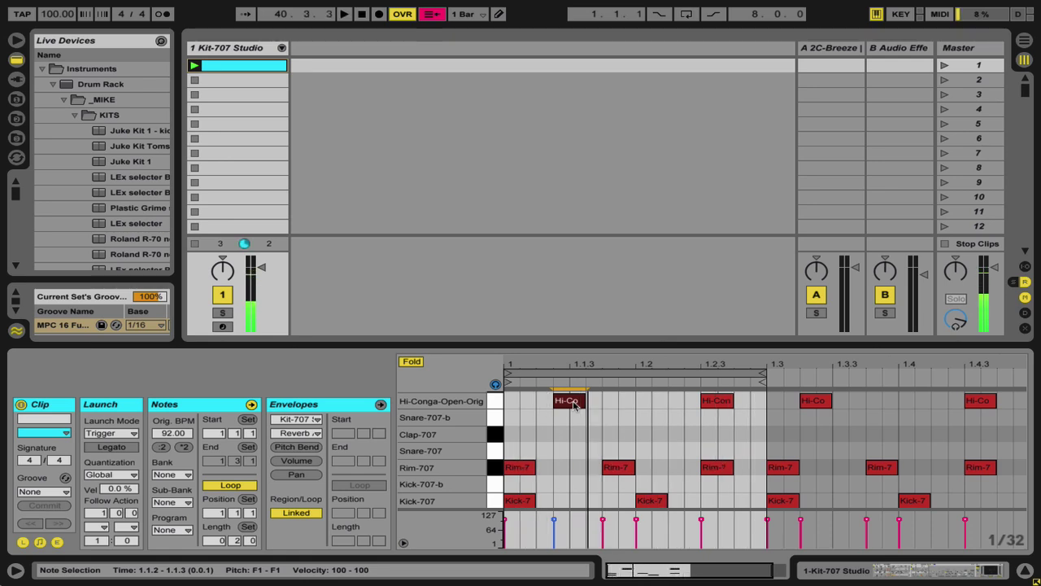
key(space)
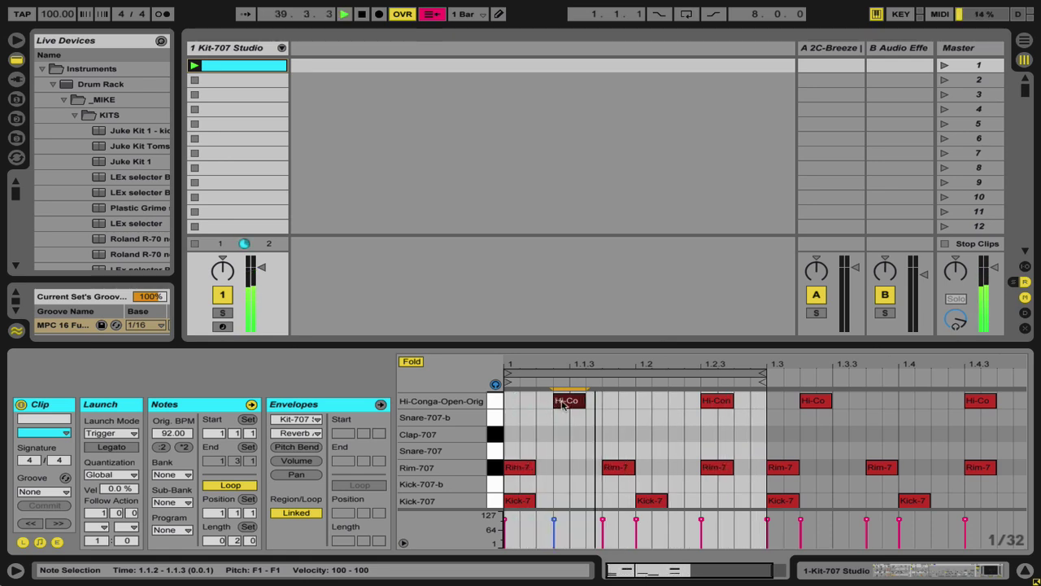
key(space)
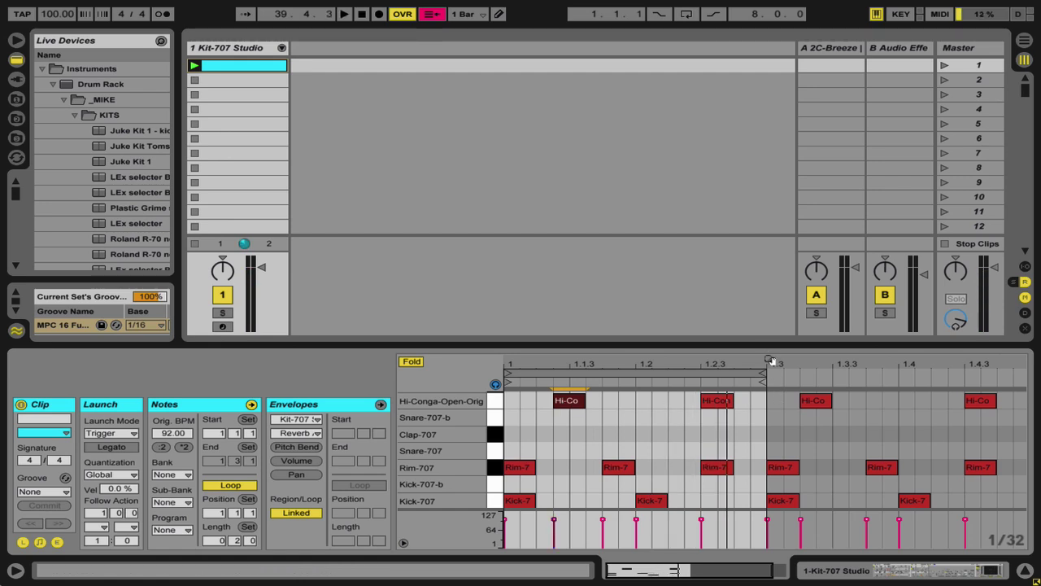
Step: Move the third Hi-Conga-Open-Orig note one 1/32 after 1.3.2, extend the loop to the full bar, and play it
drag(769, 361, 770, 355)
click(797, 398)
drag(803, 404, 815, 404)
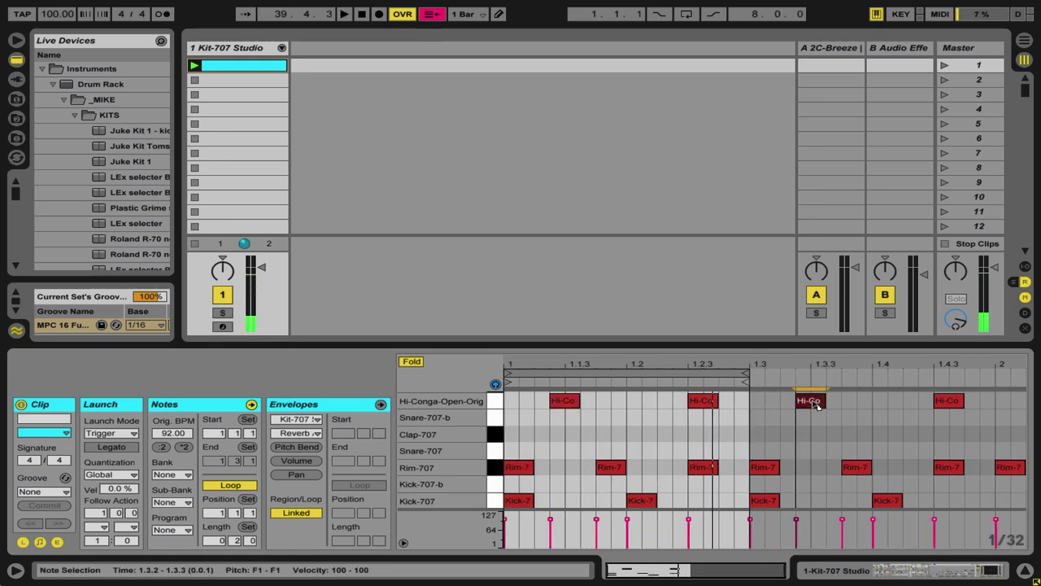
drag(748, 373, 995, 372)
key(space)
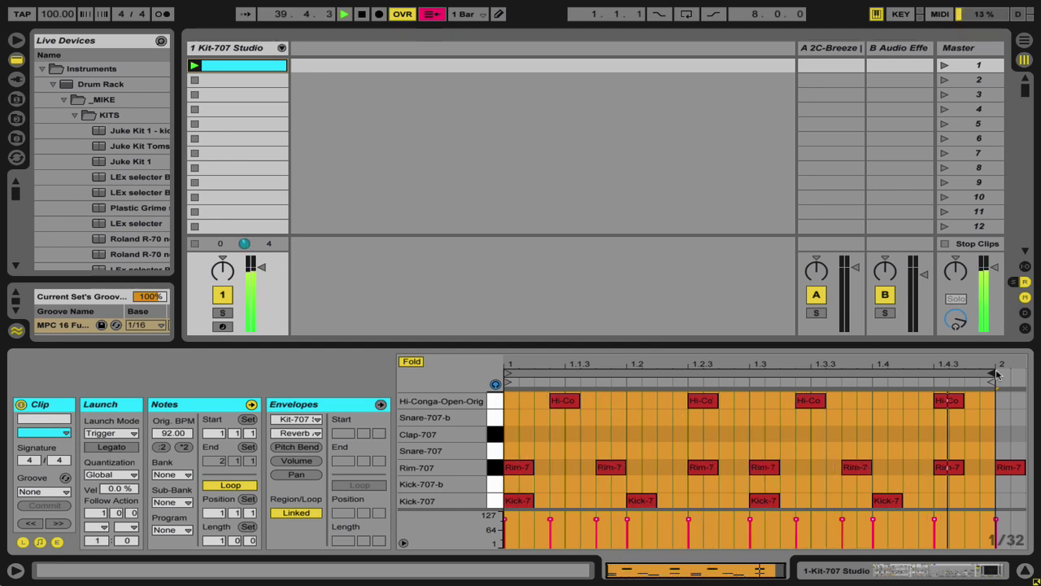
Step: Move the third Hi-Conga-Open-Orig note to 1.3.1 during playback, and stop the clip
drag(810, 401, 765, 402)
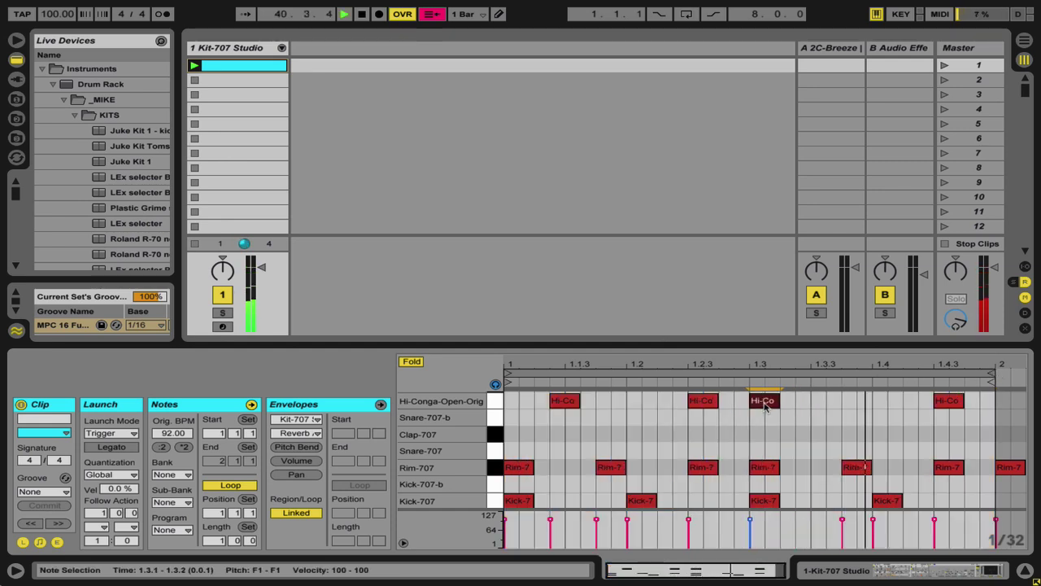
scroll(764, 406, up, 3)
key(space)
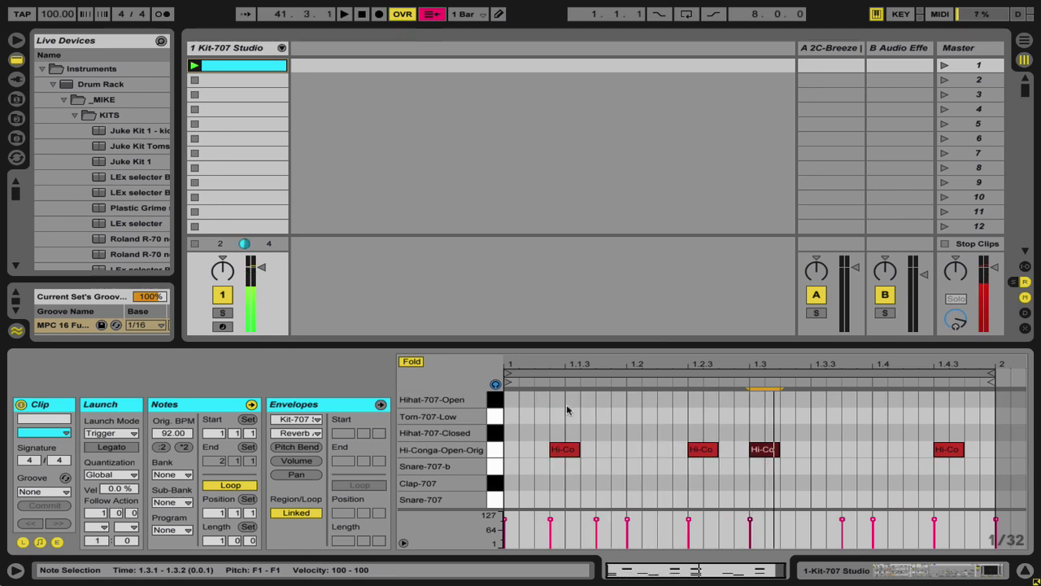
Step: Audition the Hihat-707-Closed, Tom-707-Low and Hi-Conga-Open-Orig sounds
click(494, 431)
click(494, 415)
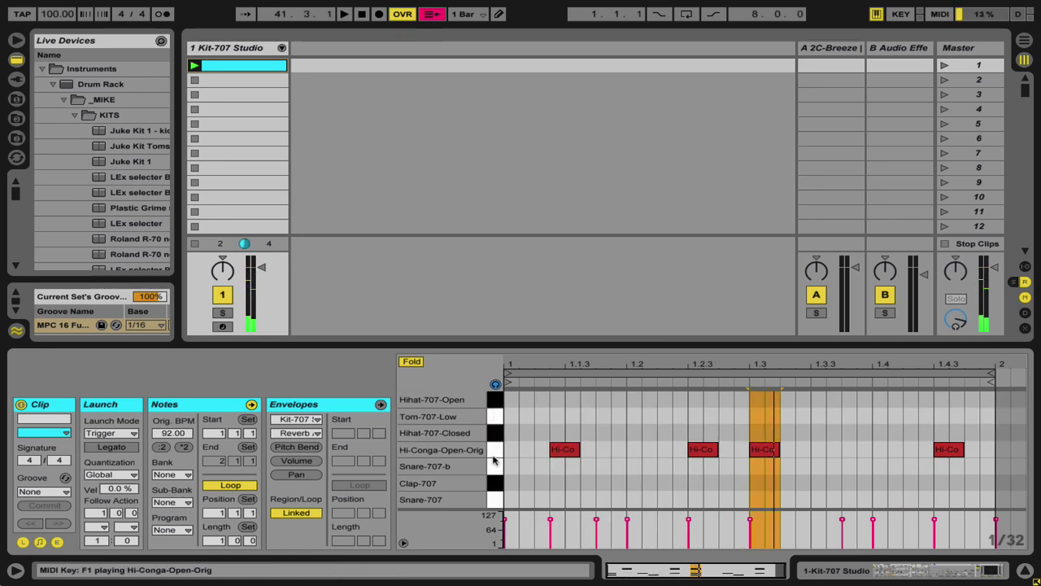
click(492, 453)
Step: Delete all three Tamb-707 notes from the clip
scroll(492, 455, up, 6)
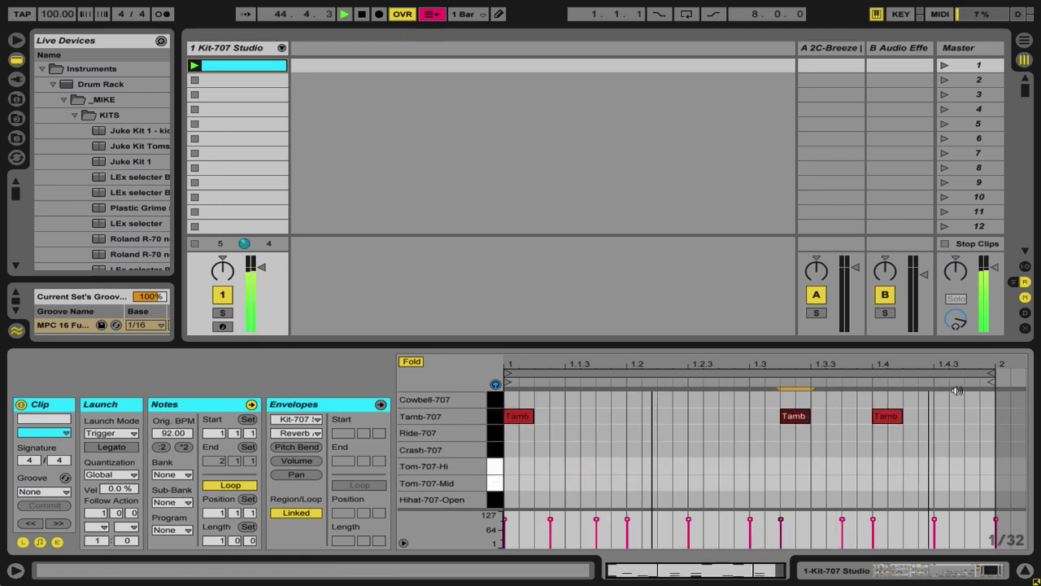
drag(962, 396, 448, 448)
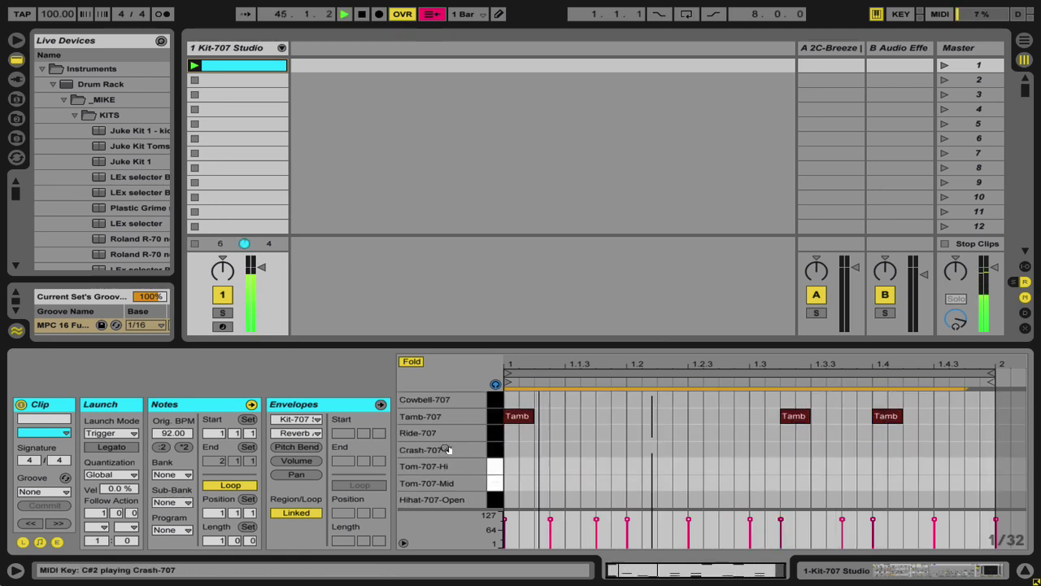
key(Delete)
scroll(410, 456, down, 7)
scroll(409, 455, down, 2)
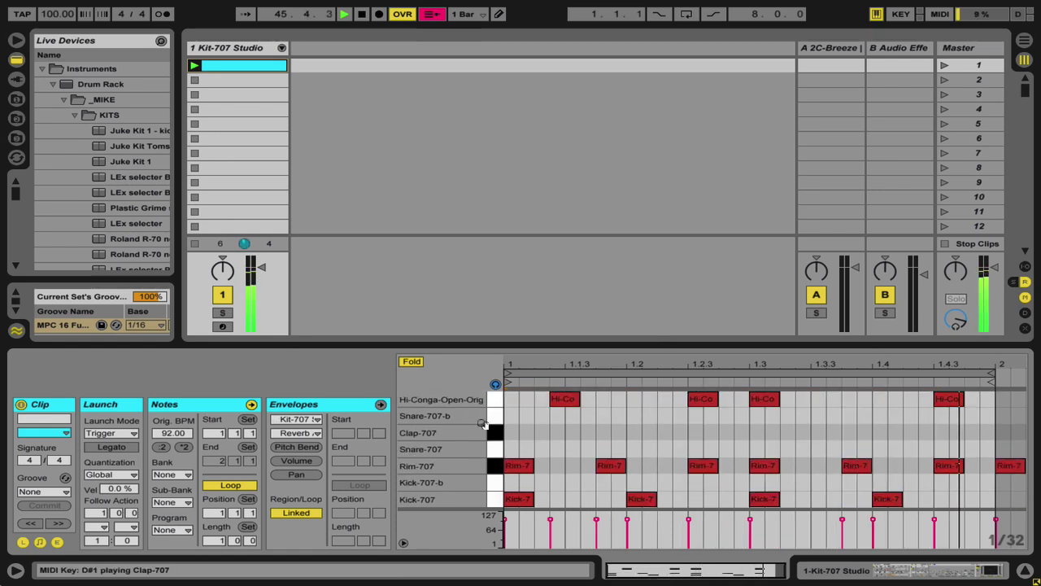
Step: Select all the conga, rim and kick notes within the bar and examine the complete pattern
drag(483, 434, 475, 443)
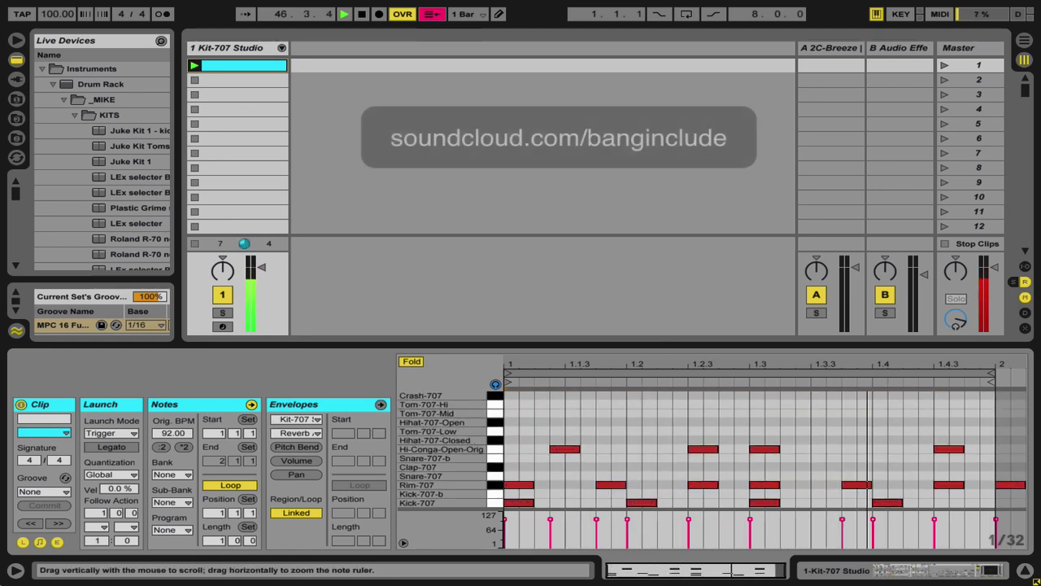
drag(507, 365, 507, 344)
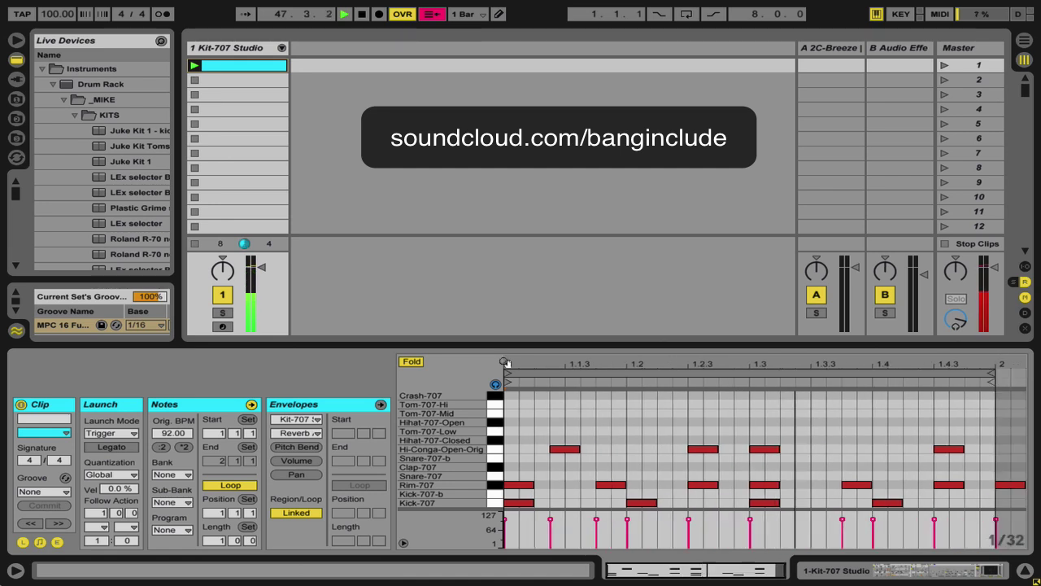
drag(506, 431, 972, 509)
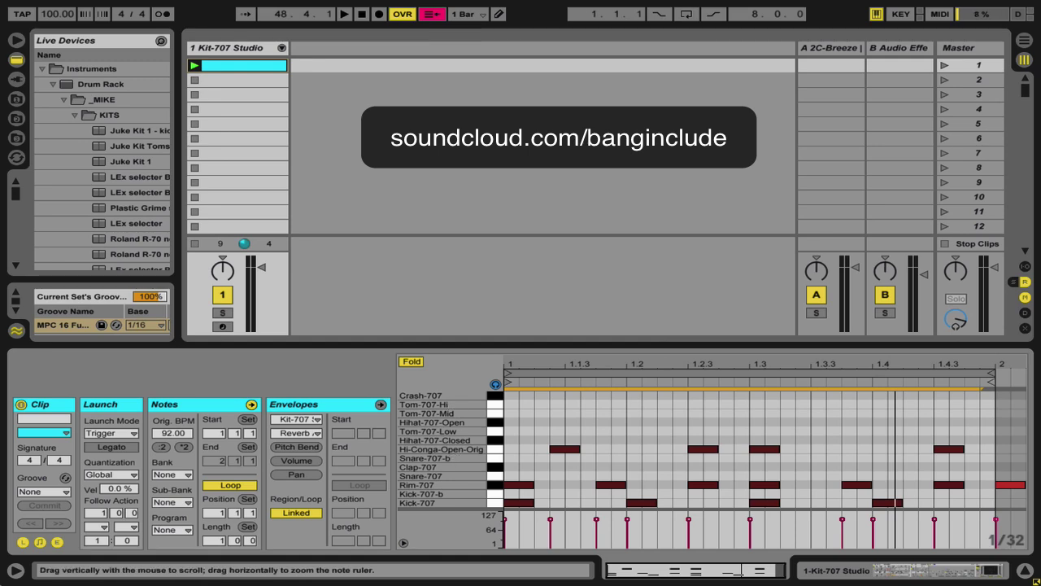
drag(455, 465, 424, 477)
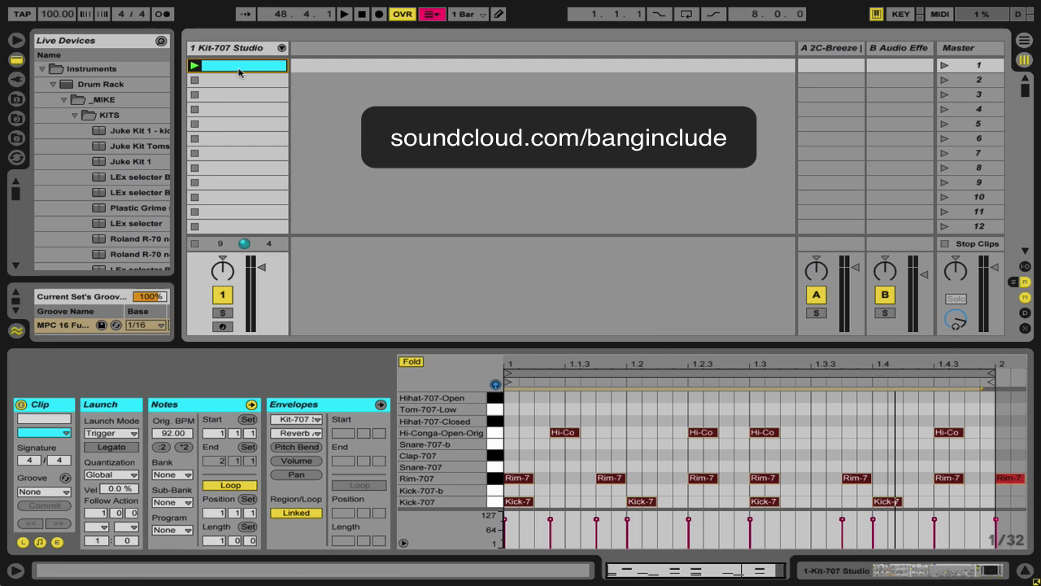
mouse_move(425, 478)
mouse_down()
mouse_move(443, 477)
mouse_move(425, 476)
mouse_up()
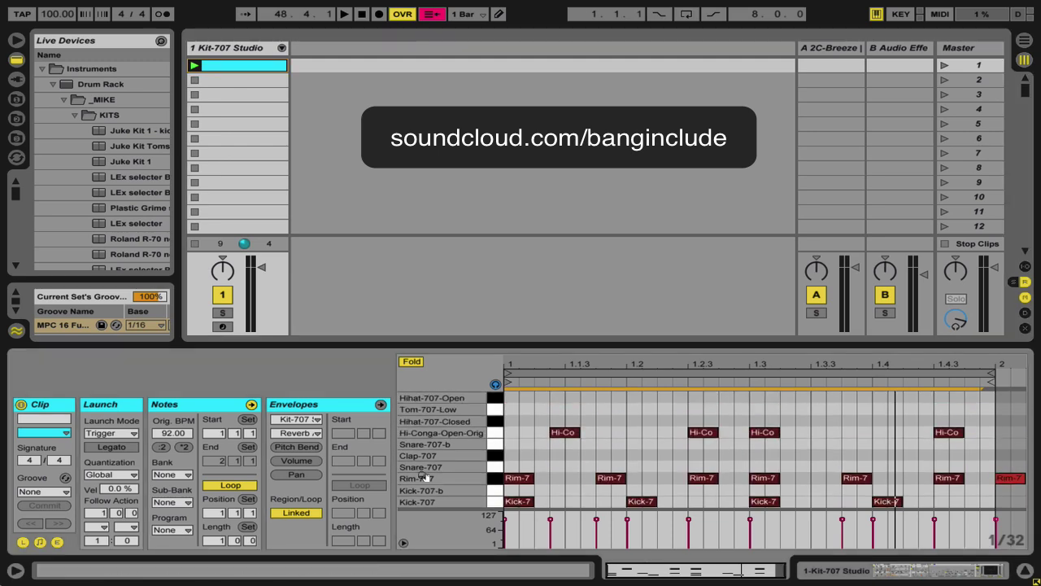